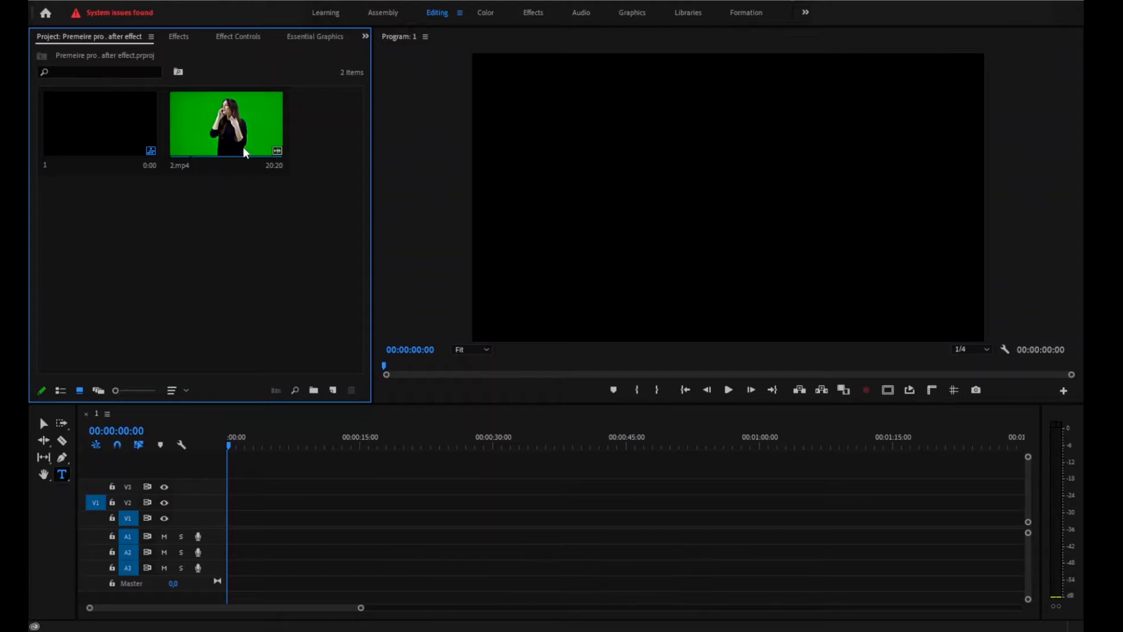
Step: Add 2.mp4 to the beginning of the sequence on V1 and A1, keeping the existing sequence settings
left_click_drag(248, 134, 228, 532)
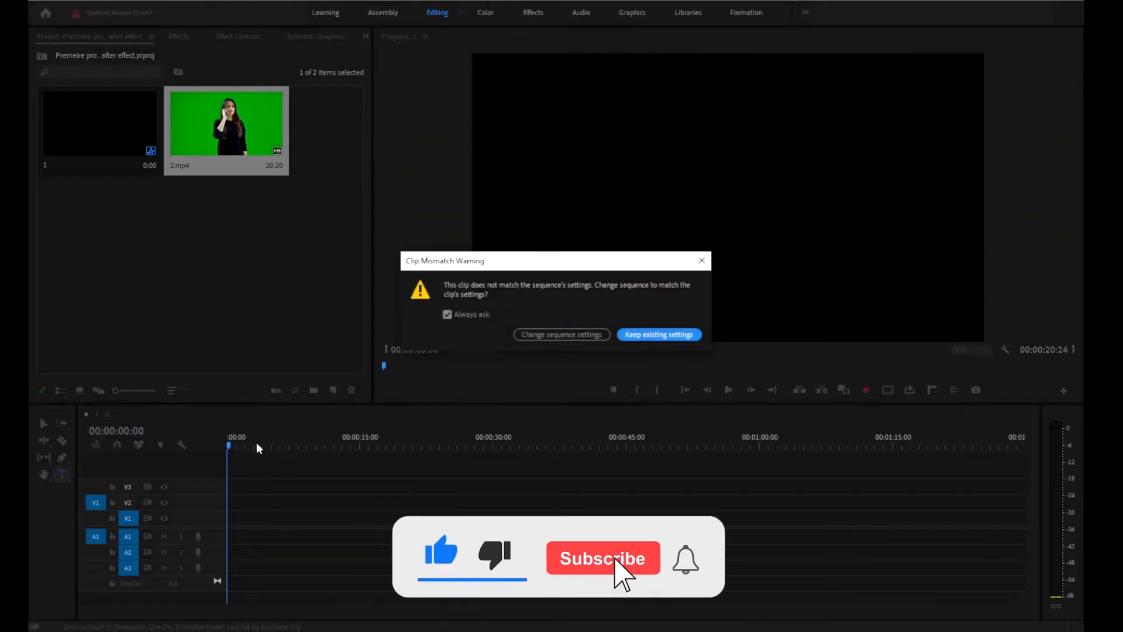
left_click(641, 335)
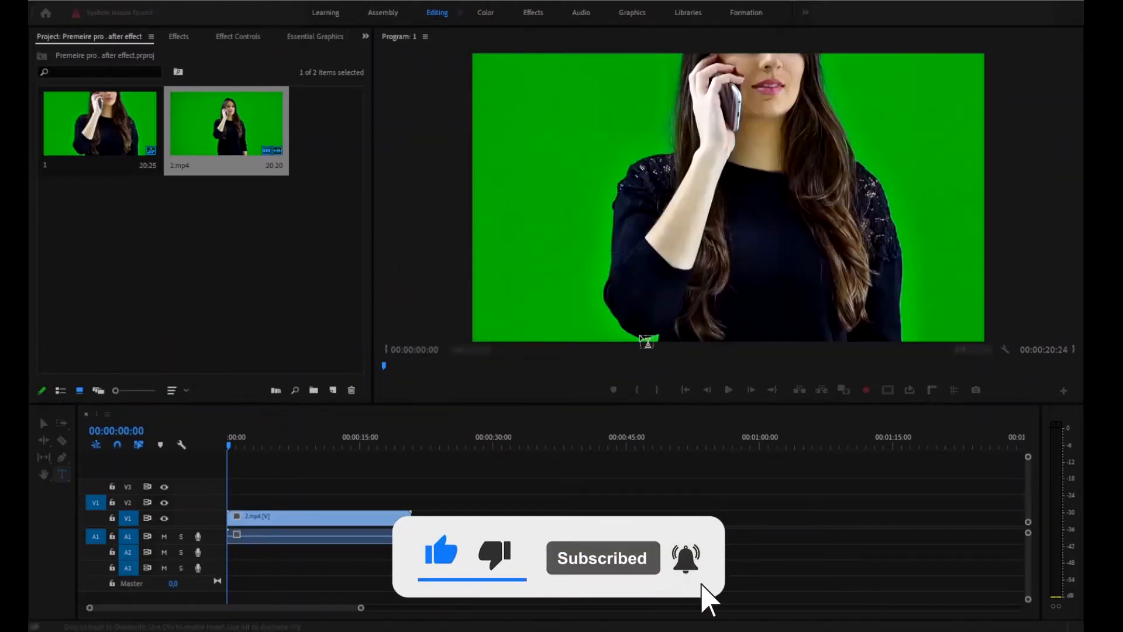
Step: Unlink the 2.mp4 clip's audio from its video and delete the audio from the sequence
left_click(43, 423)
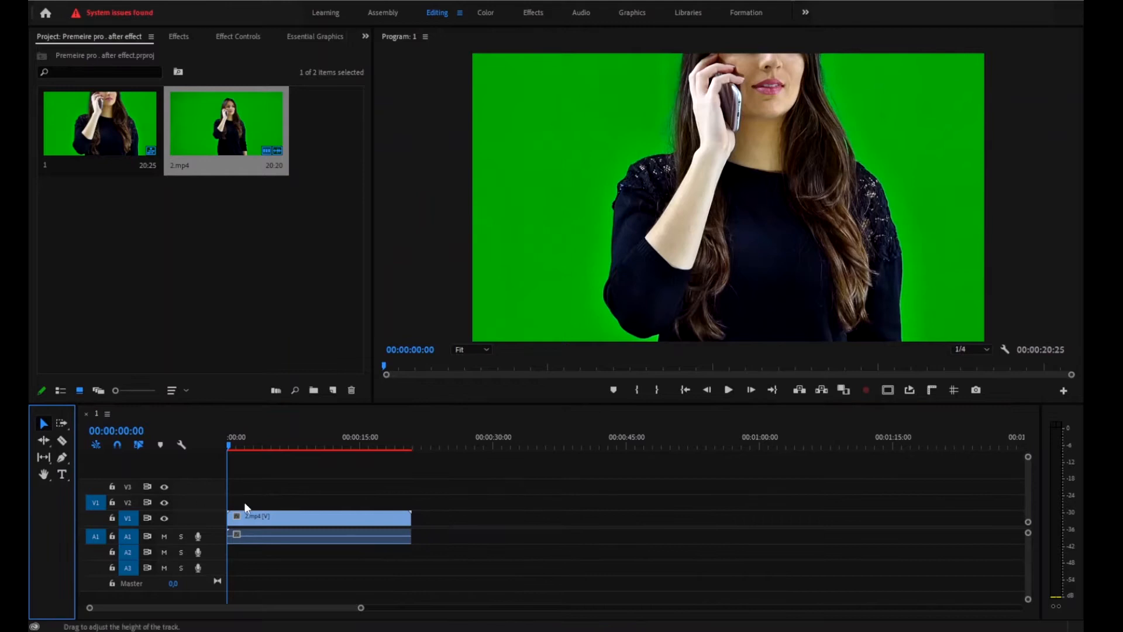
left_click(272, 525)
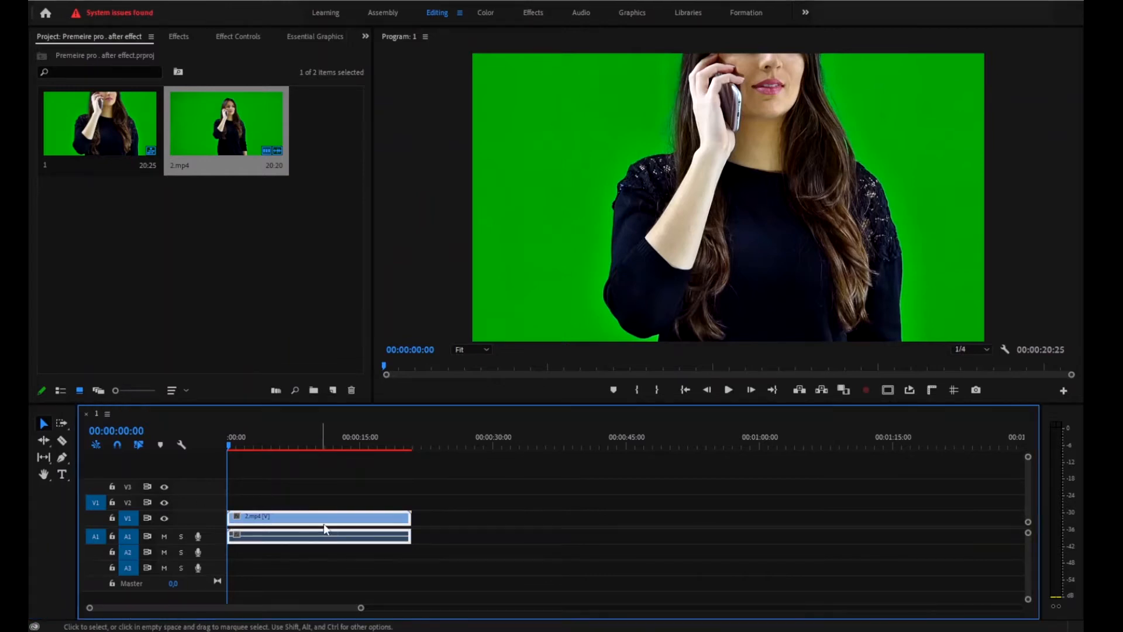
right_click(366, 543)
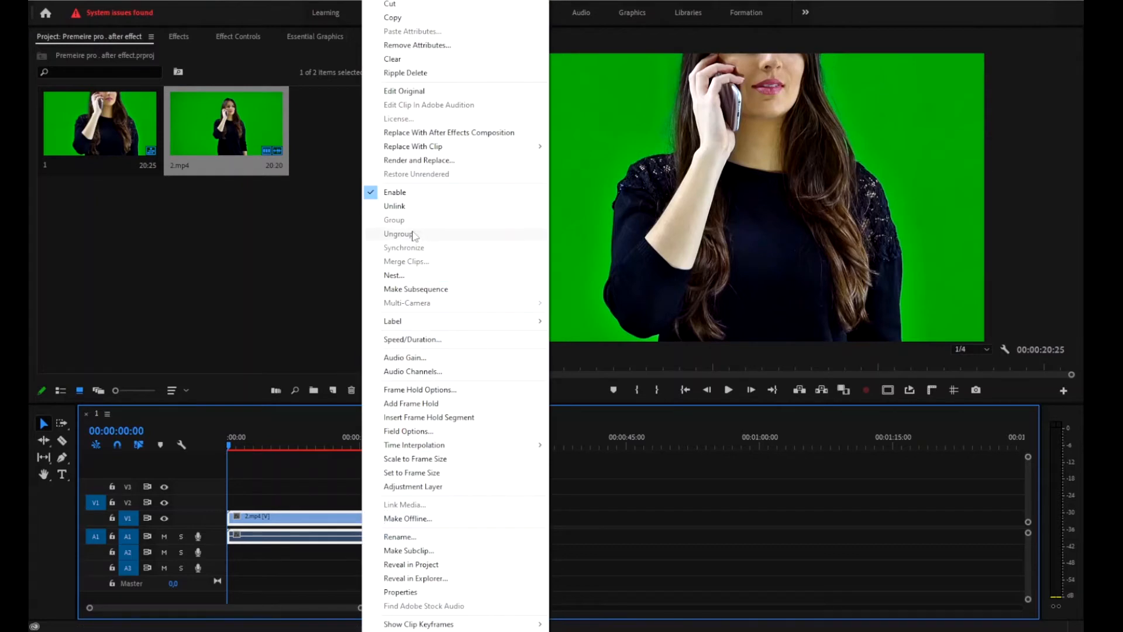
left_click(394, 206)
left_click_drag(348, 529, 573, 540)
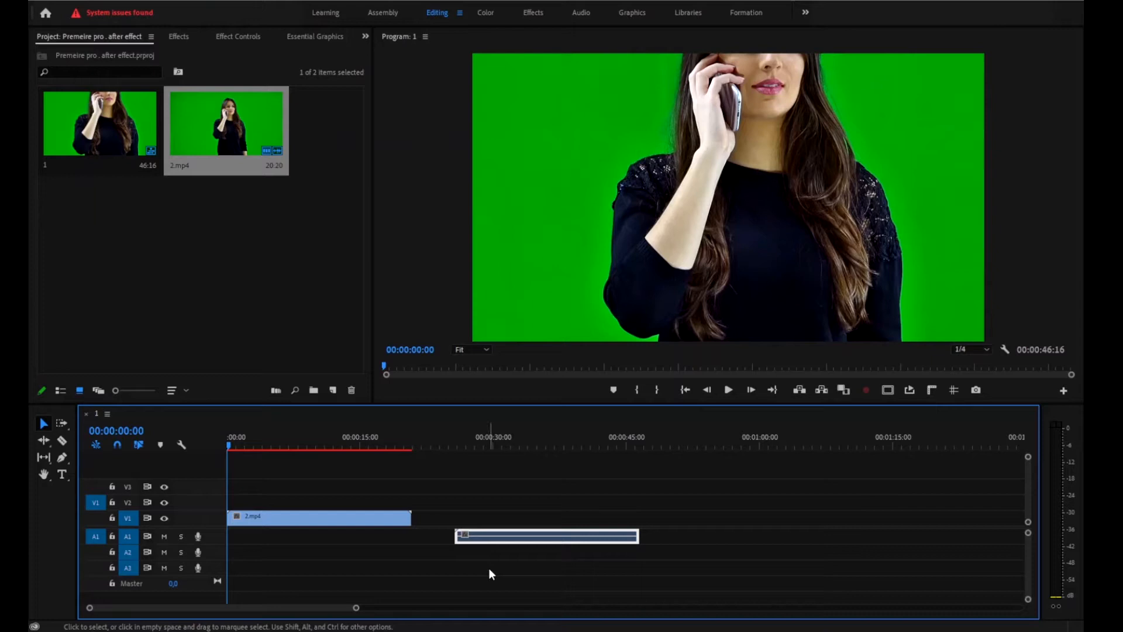
key("Delete")
key("minus")
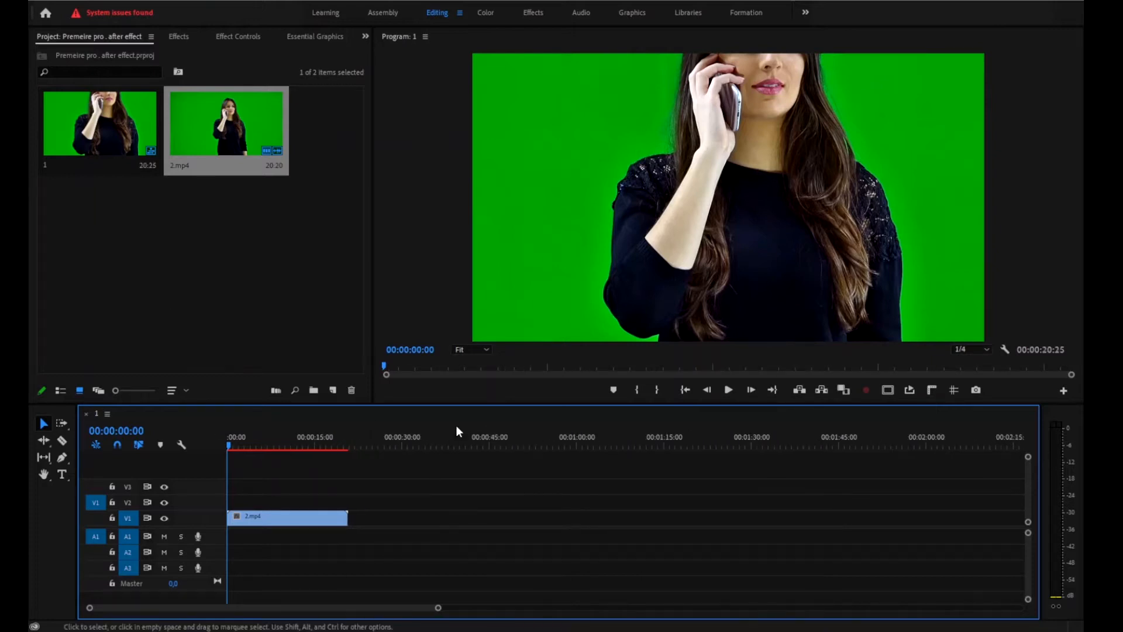
Step: Set the 2.mp4 clip's scale to 52 and its horizontal position to 940
left_click_drag(460, 403, 460, 389)
left_click(331, 516)
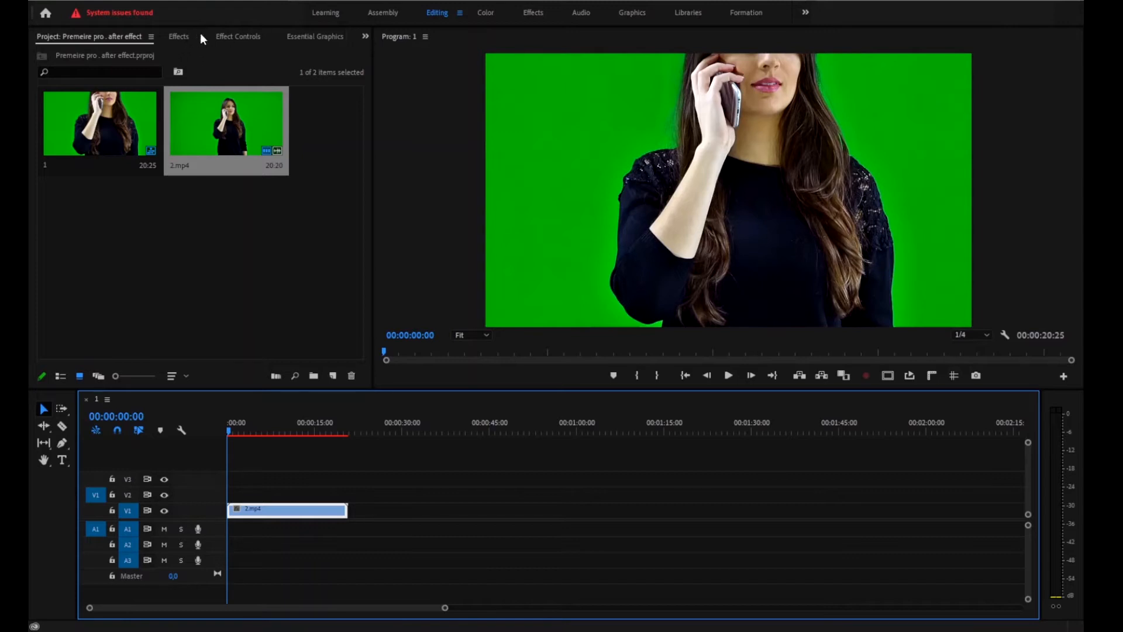
left_click(235, 37)
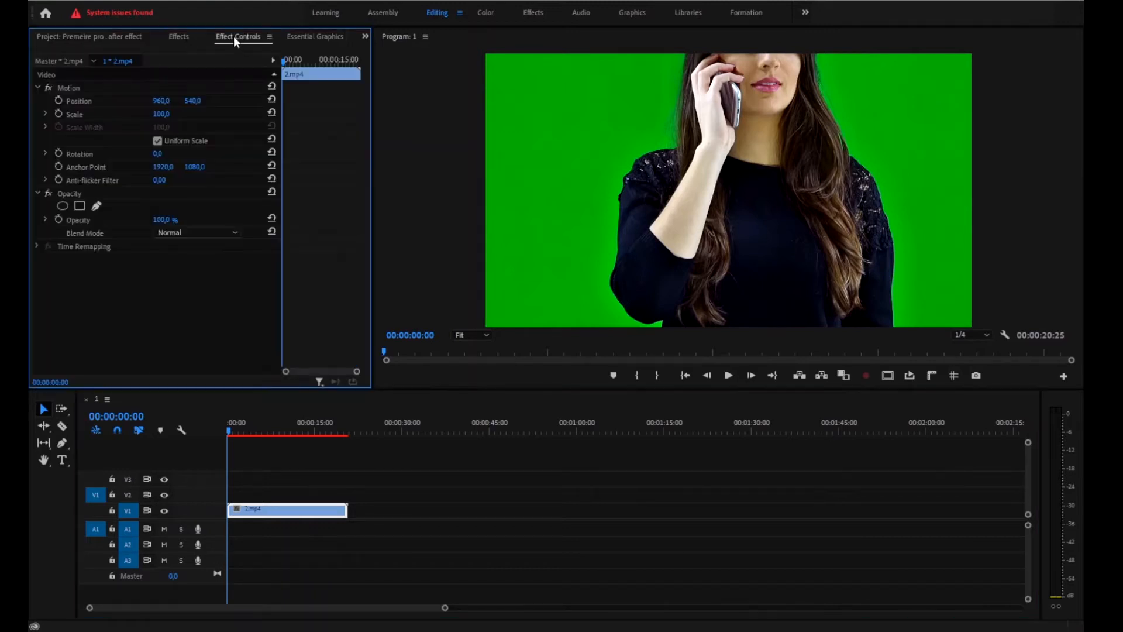
mouse_move(161, 114)
left_mouse_down()
mouse_move(134, 114)
mouse_move(150, 101)
mouse_move(137, 101)
mouse_move(167, 102)
left_mouse_up()
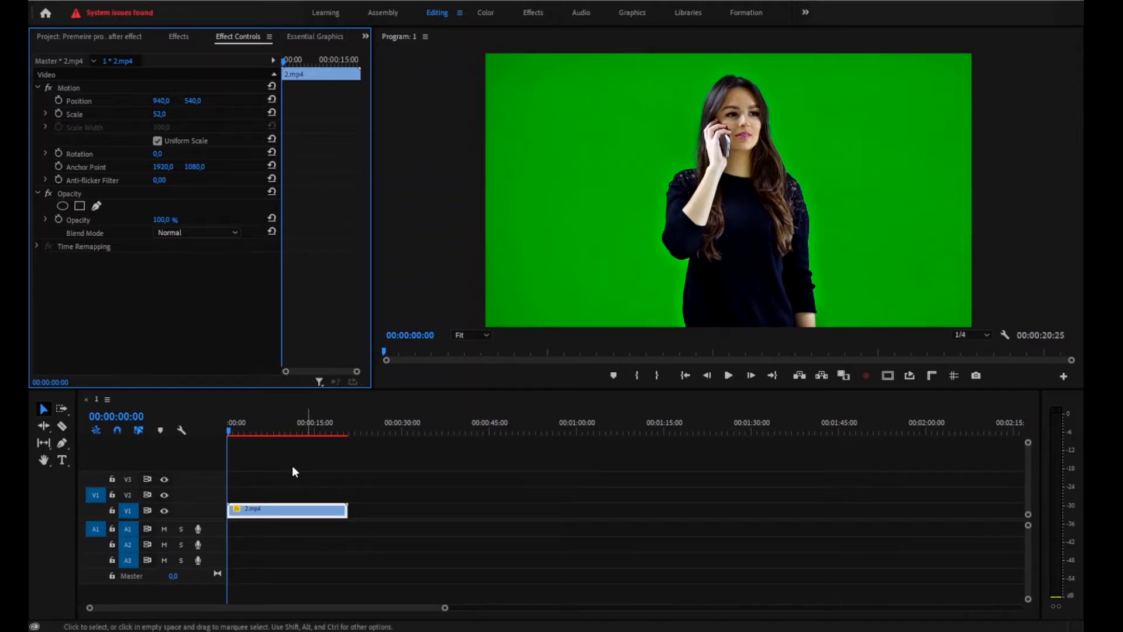
Step: Move the playhead to 00:00:11:07 and select the 2.mp4 clip
left_click_drag(228, 433, 293, 431)
left_click_drag(377, 476, 307, 520)
left_click(376, 541)
left_click(335, 510)
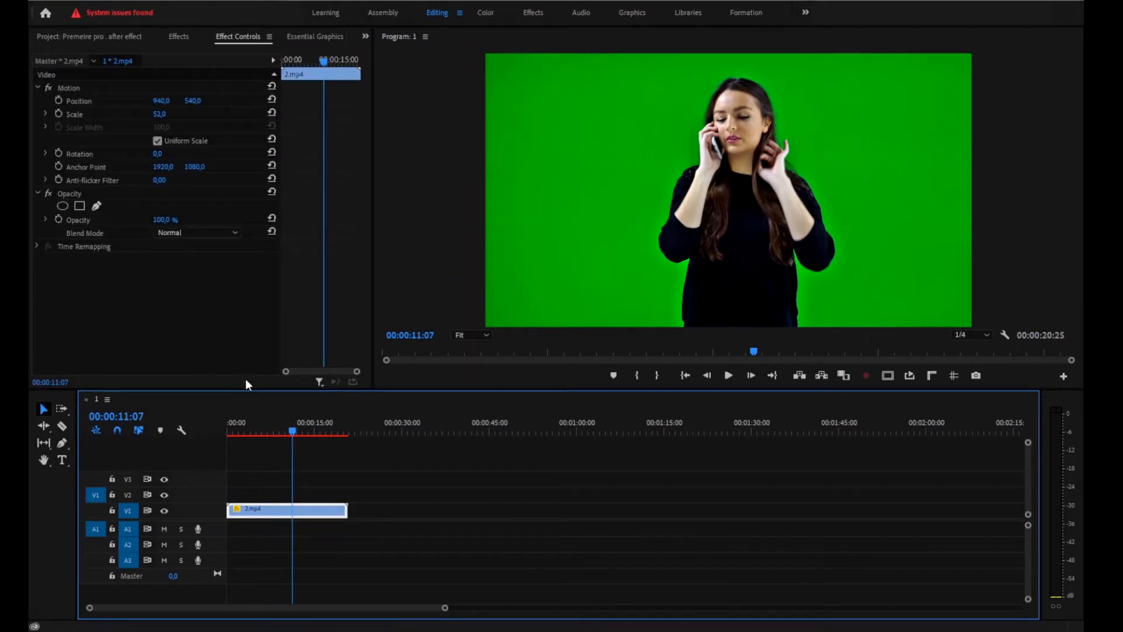
Step: Find the Ultra Key video effect by searching for "ultra" and apply it to the 2.mp4 clip
left_click(179, 36)
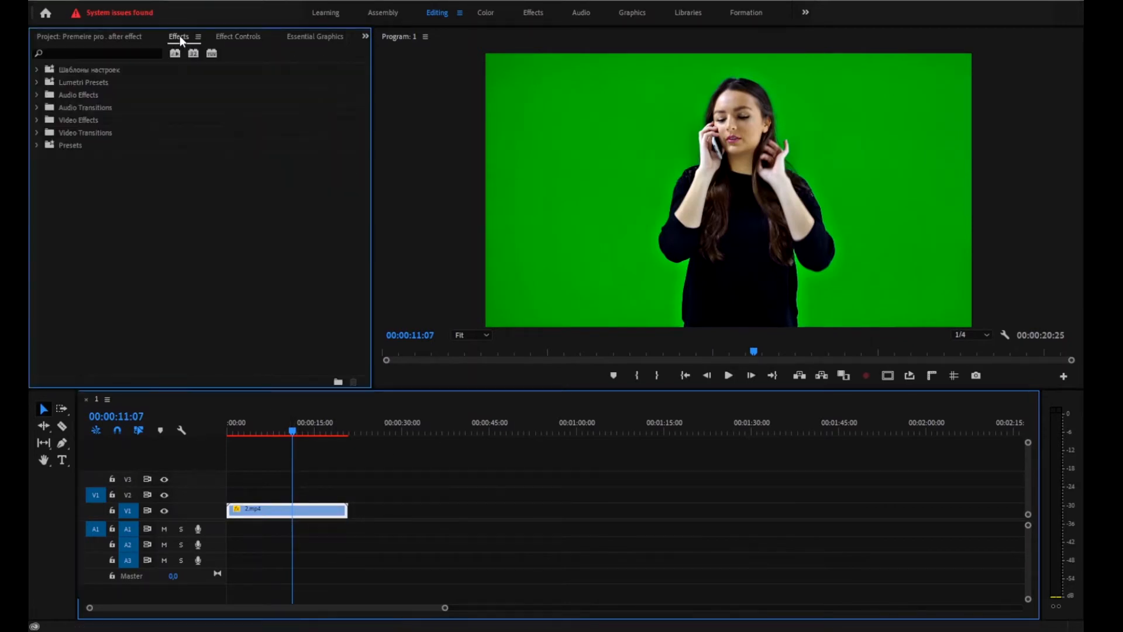
left_click(122, 51)
type("u")
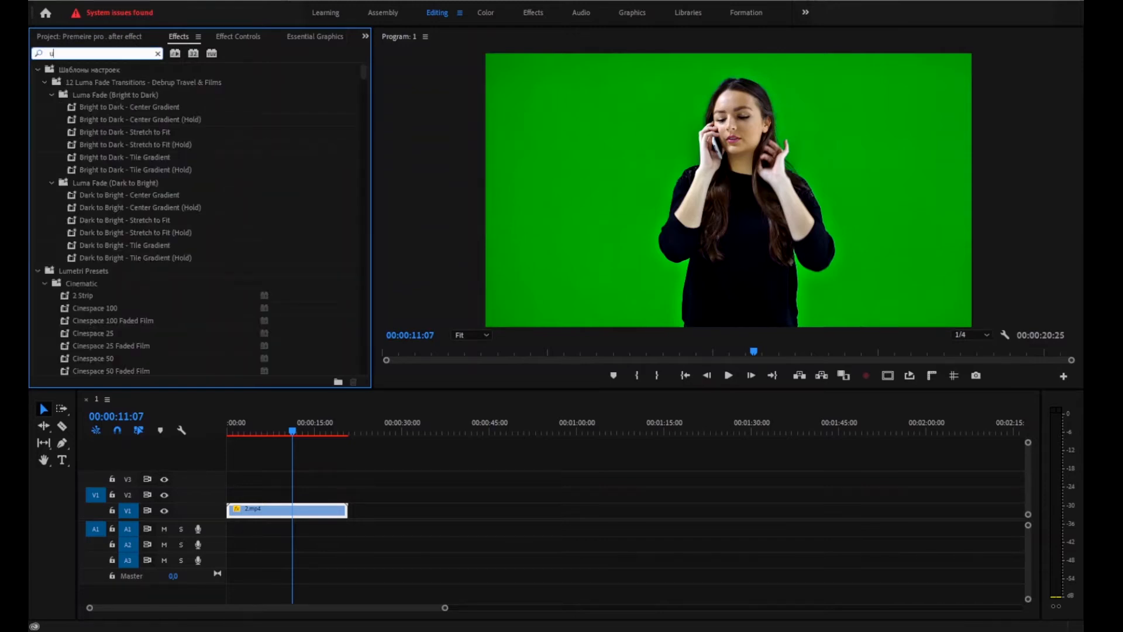
type("ltra")
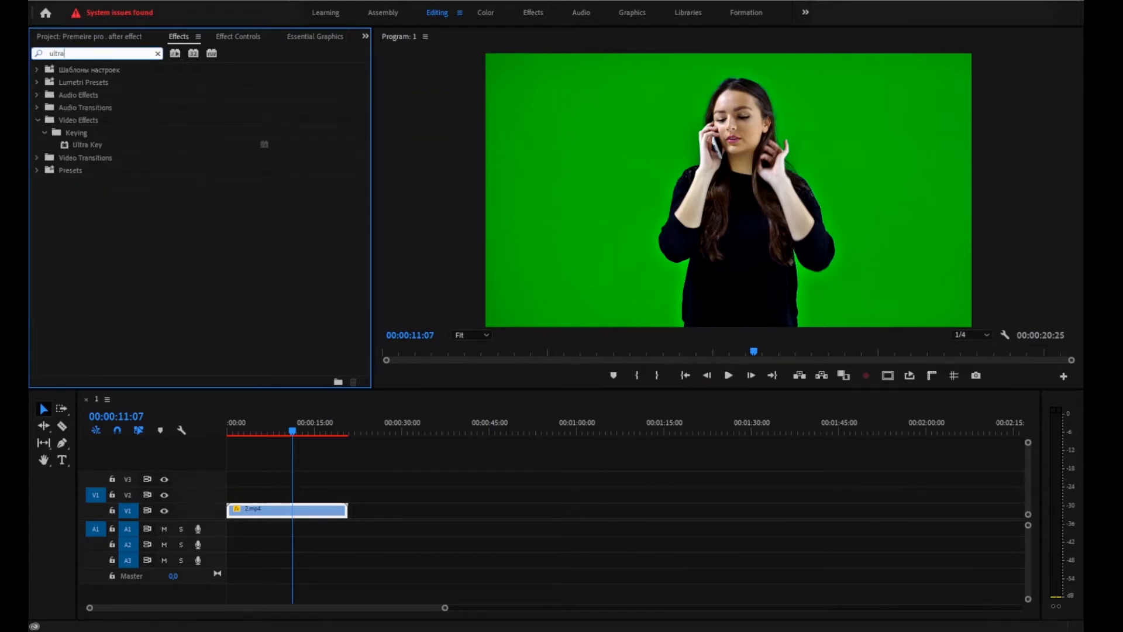
left_click(90, 122)
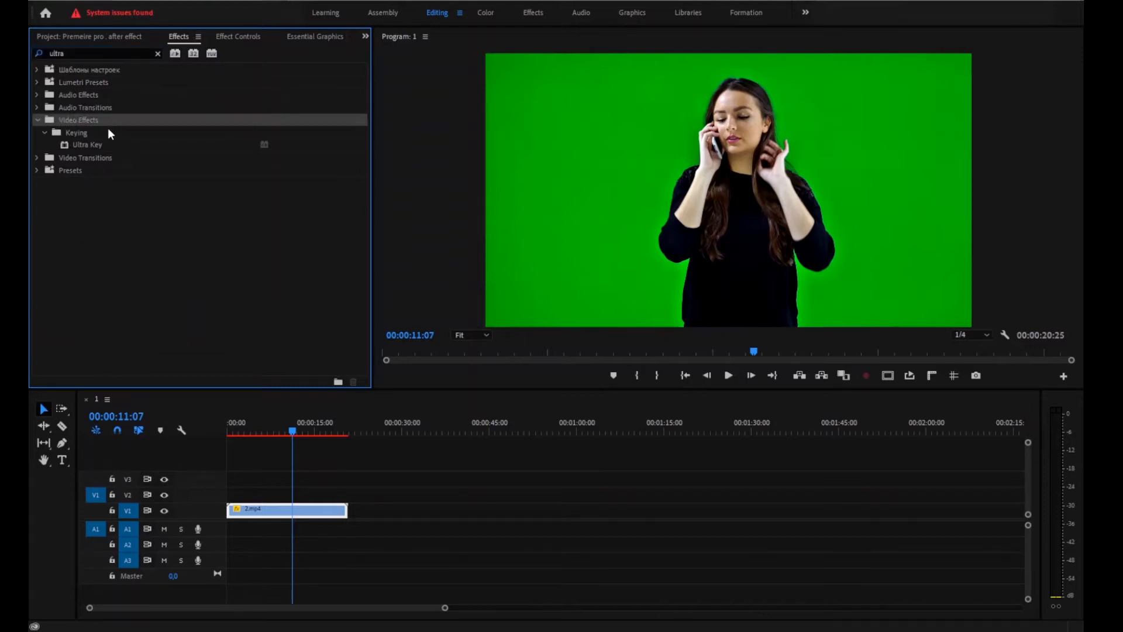
left_click(76, 133)
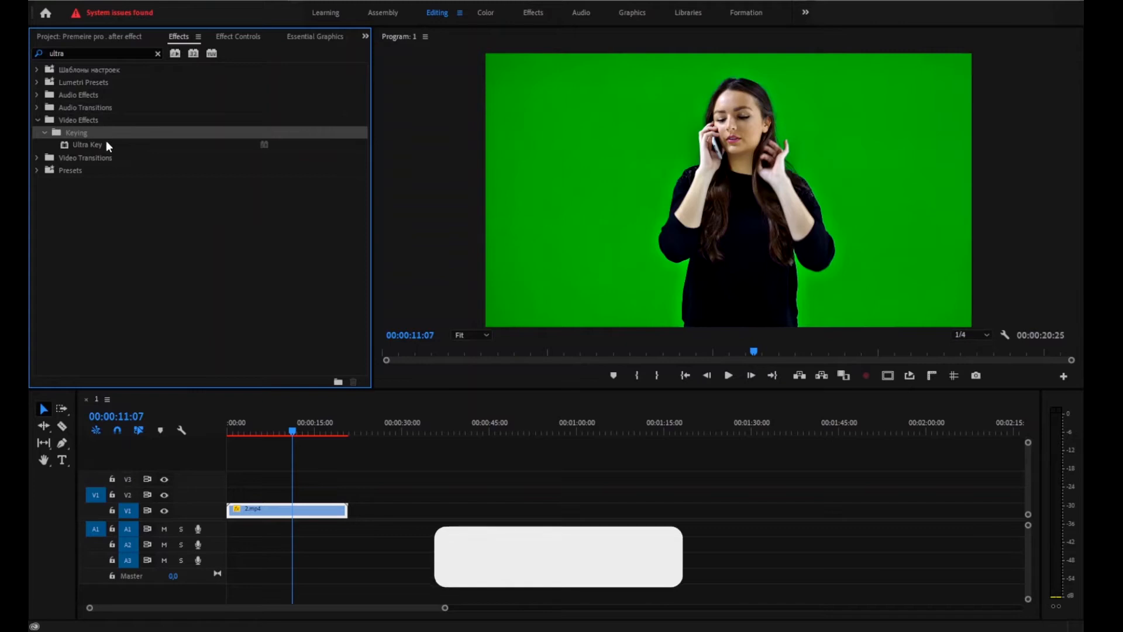
left_click(89, 146)
left_click_drag(89, 149, 315, 515)
left_click(314, 512)
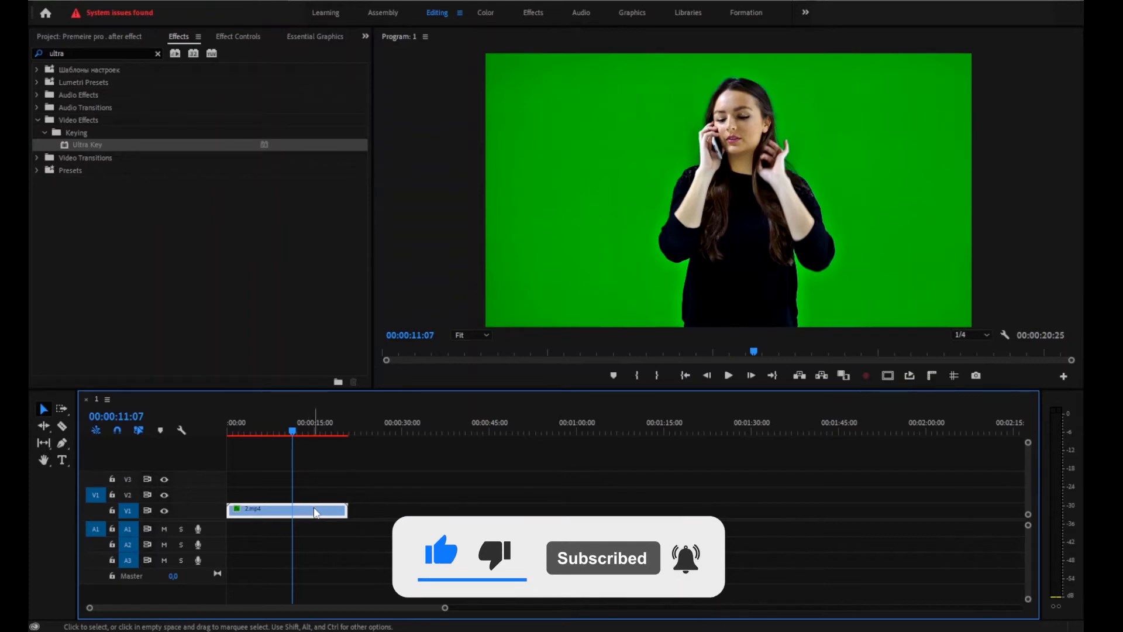
Step: Set the Ultra Key key color by sampling the green backdrop beside the woman in the preview
left_click(246, 35)
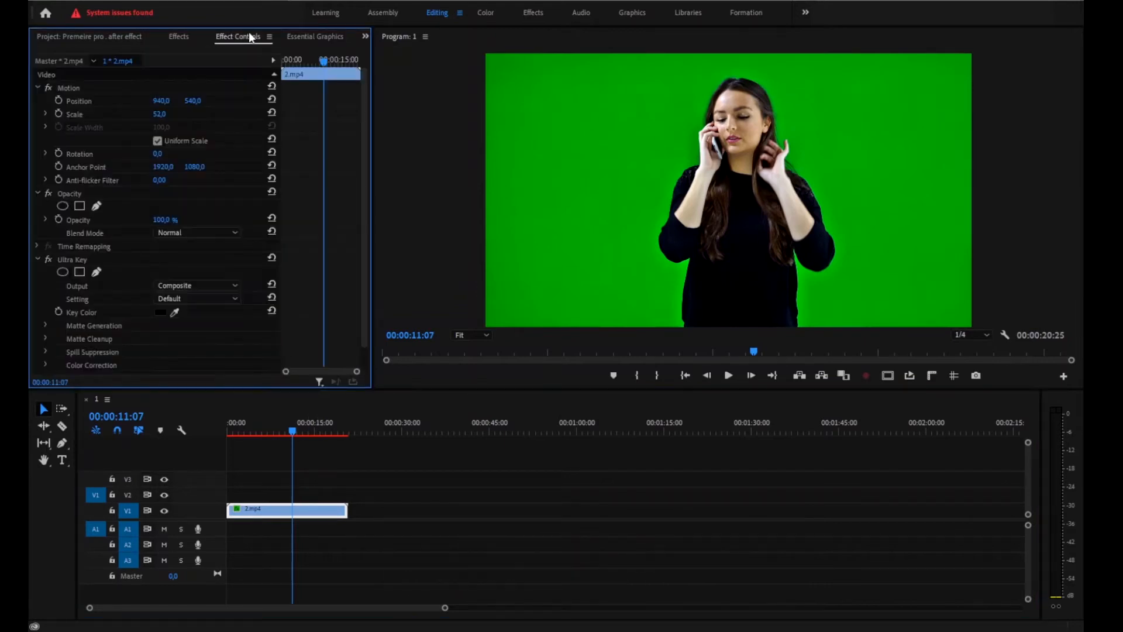
scroll(360, 196, "down", 2)
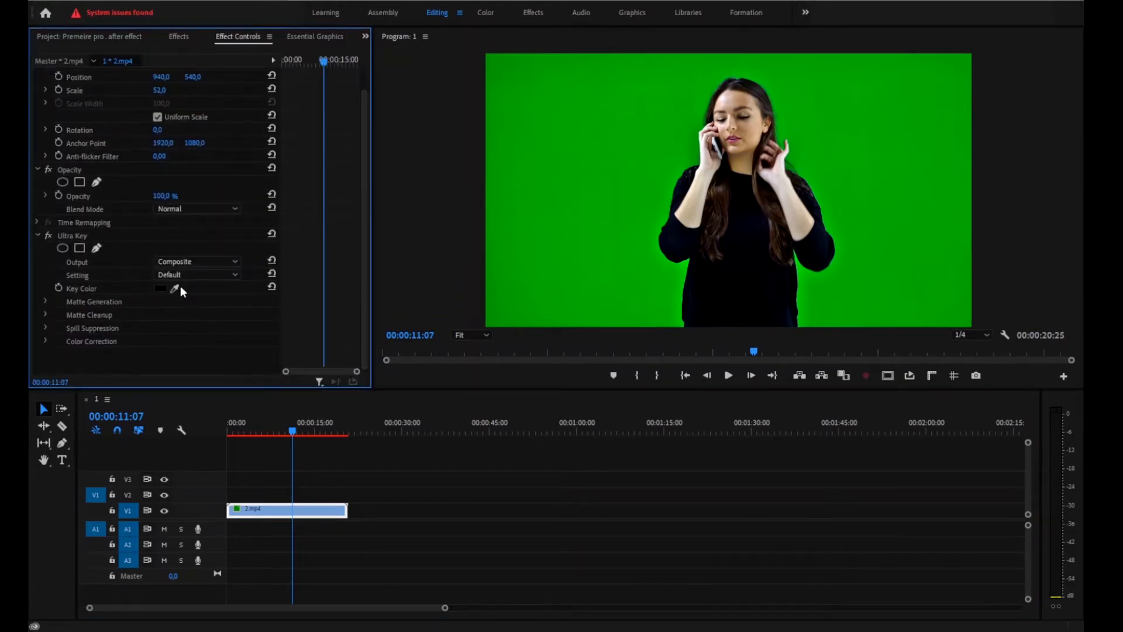
left_click(108, 236)
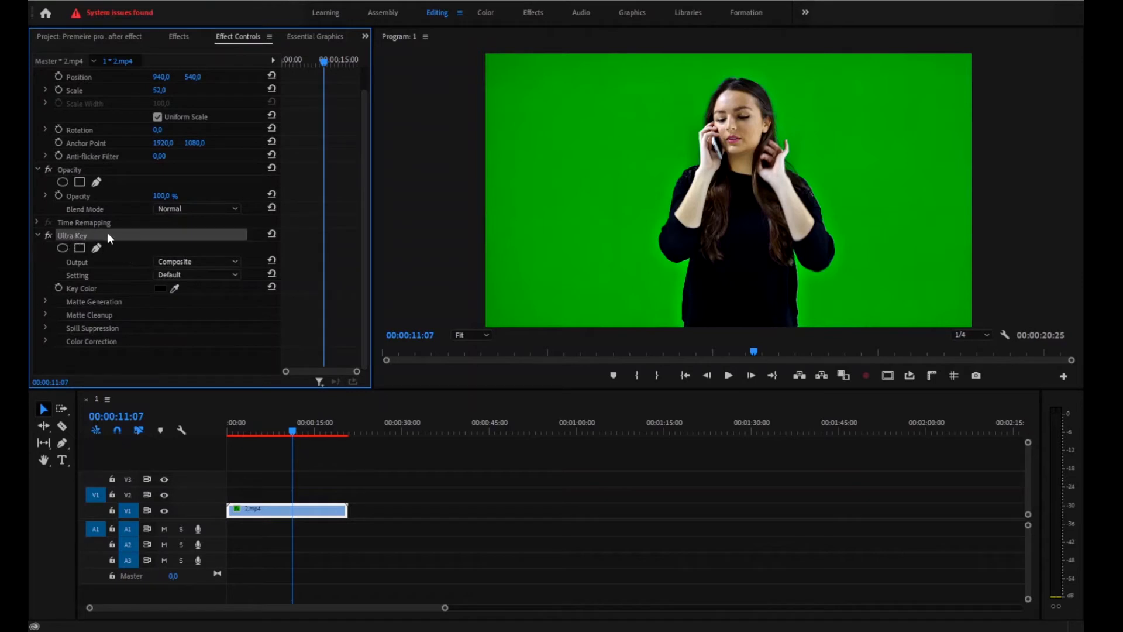
left_click(38, 234)
left_click(37, 259)
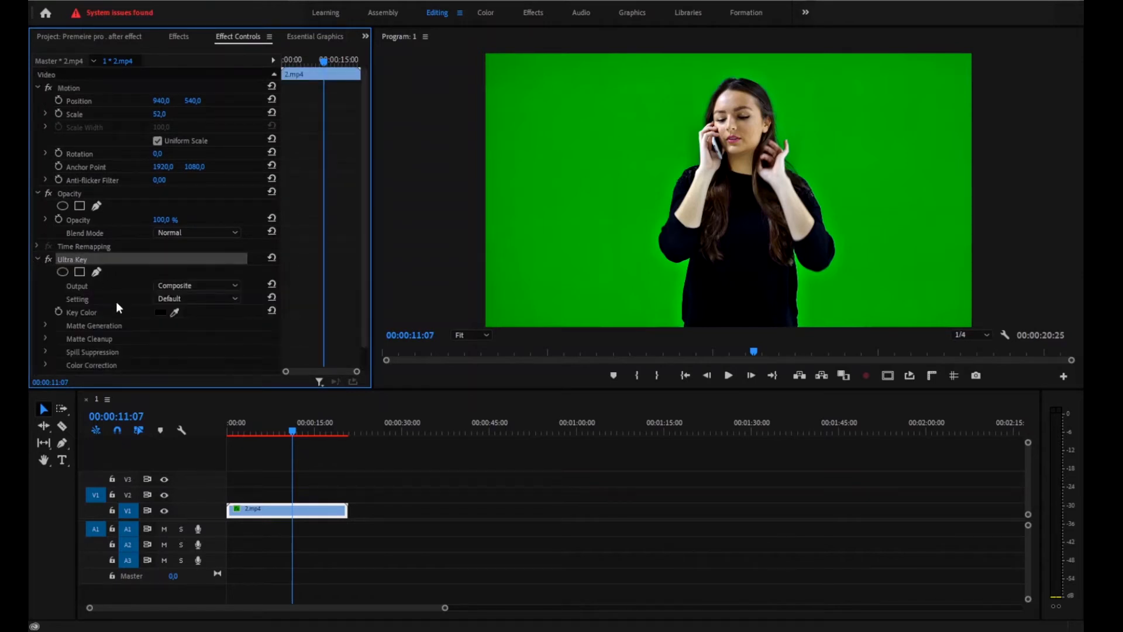
scroll(152, 301, "down", 1)
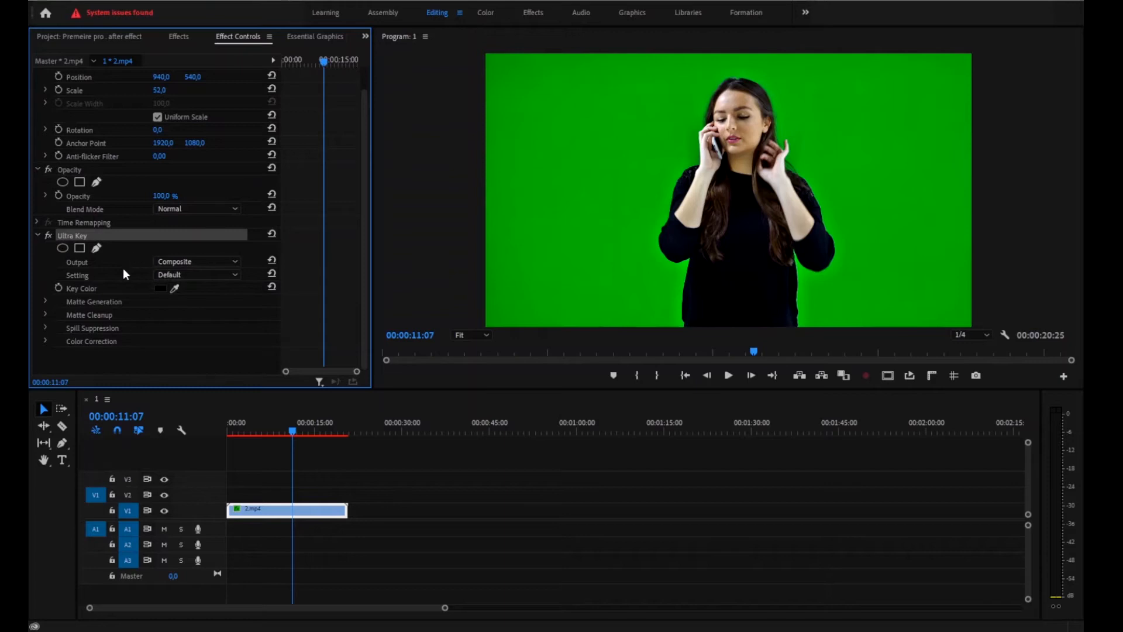
left_click_drag(174, 288, 539, 193)
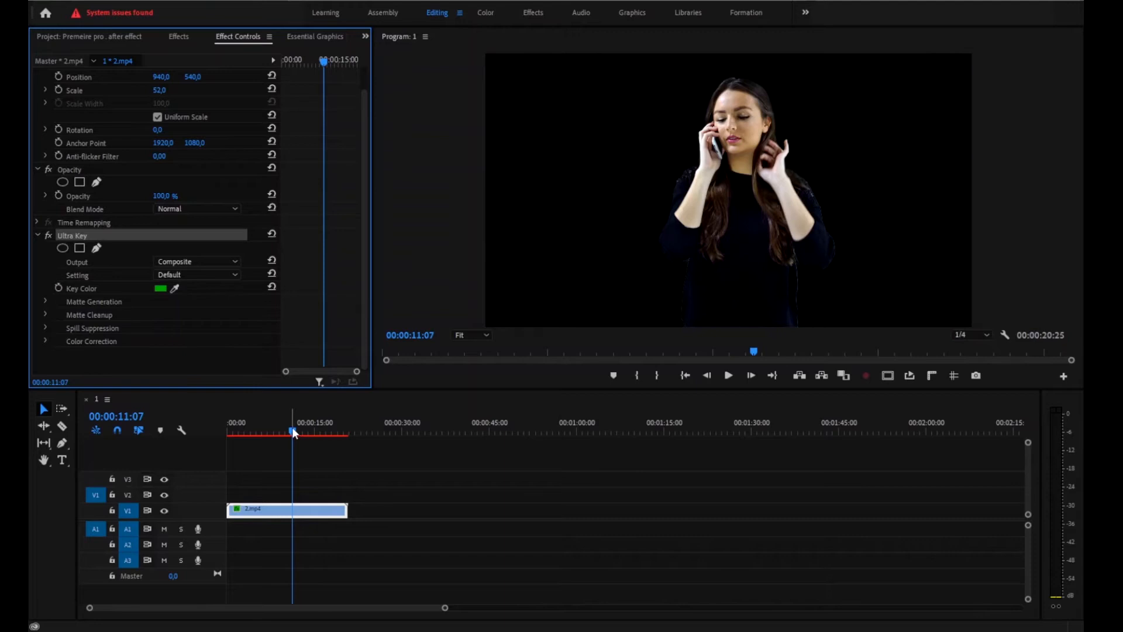
Step: Examine the keyed edges around the woman's lower body at 00:00:02:11 with the preview at 100%
left_click_drag(293, 430, 240, 430)
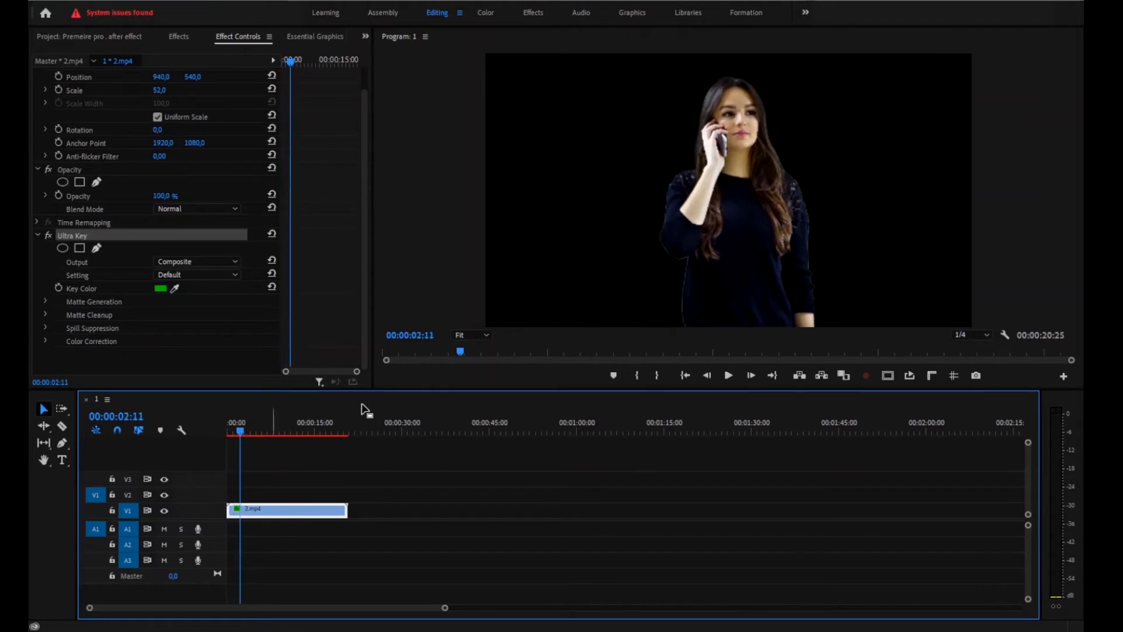
left_click(470, 336)
left_click(473, 419)
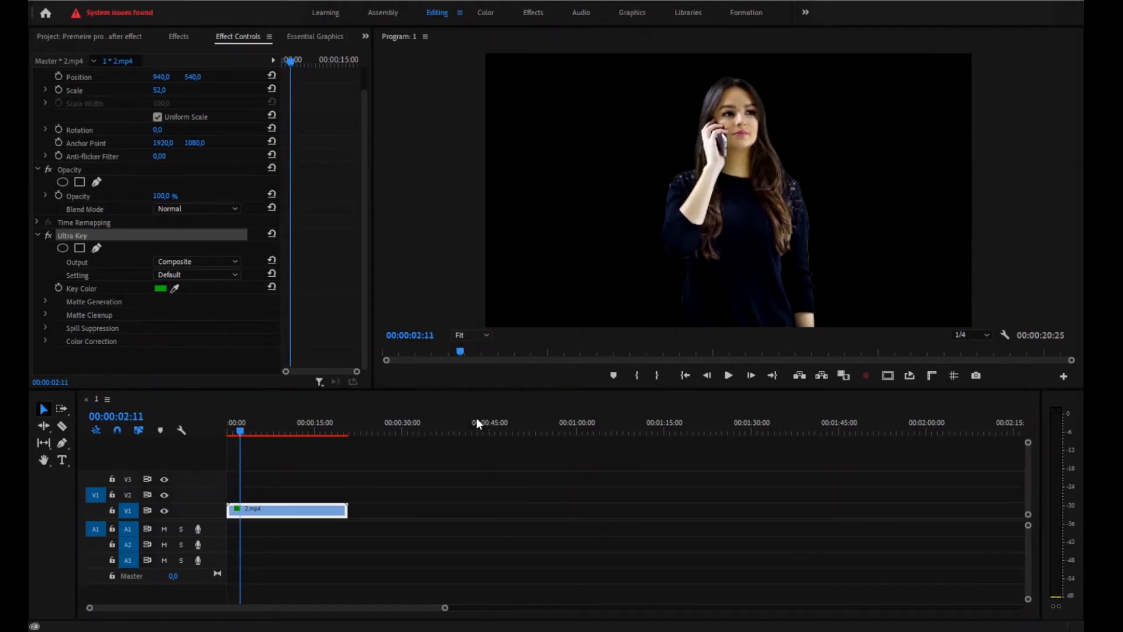
left_click_drag(1071, 206, 1078, 291)
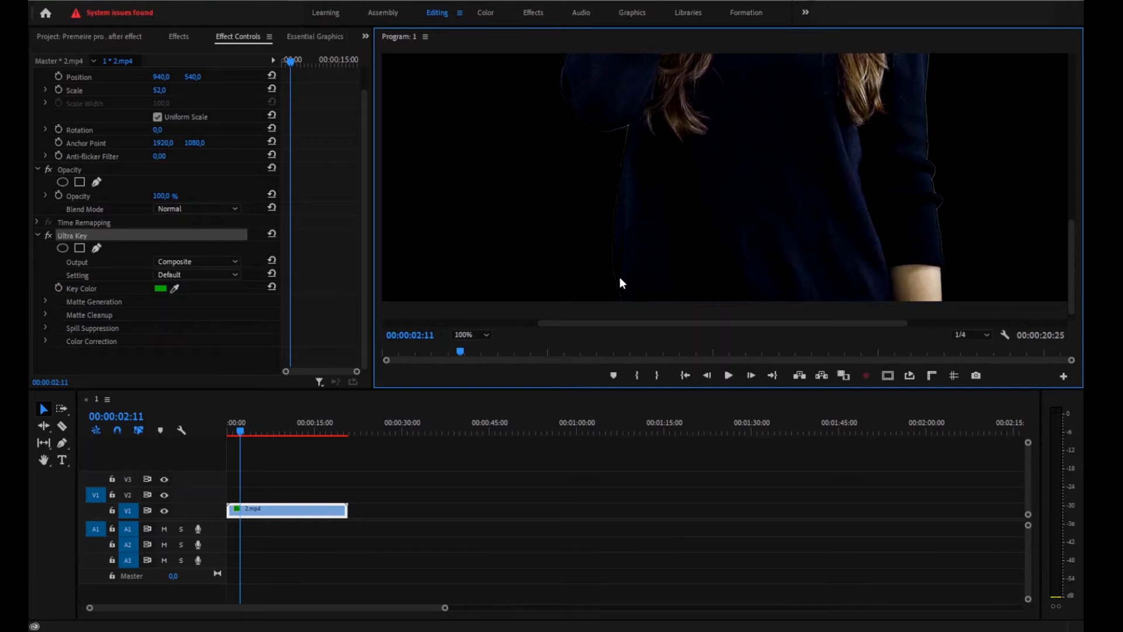
Step: Try a different Transparency value in Ultra Key's Matte Generation settings and reset it to the default
left_click(45, 301)
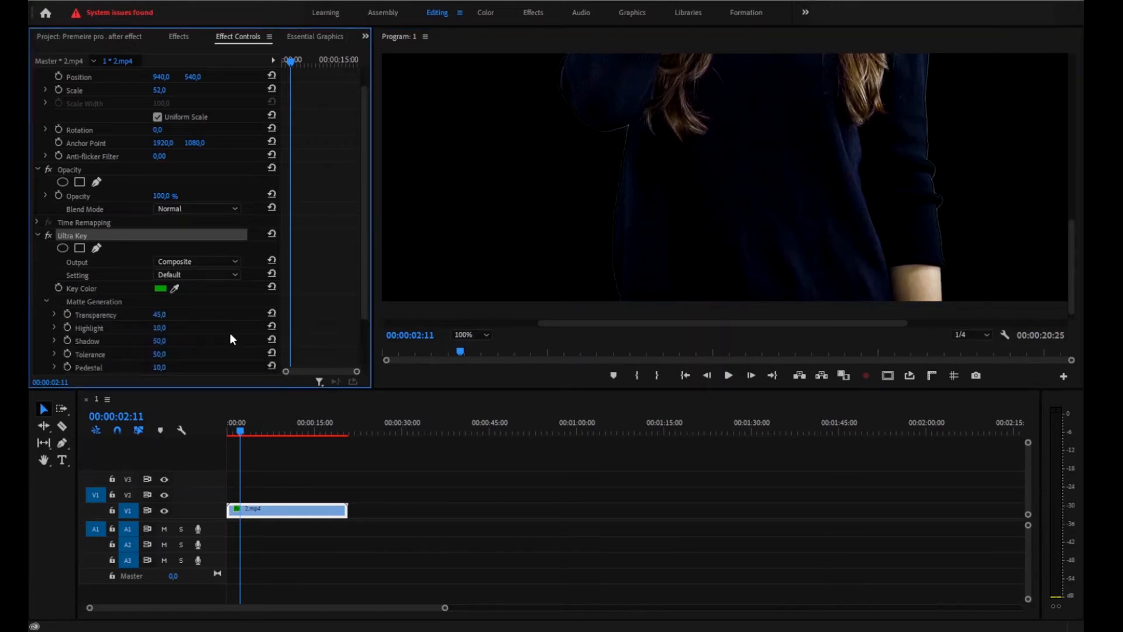
left_click_drag(363, 308, 366, 335)
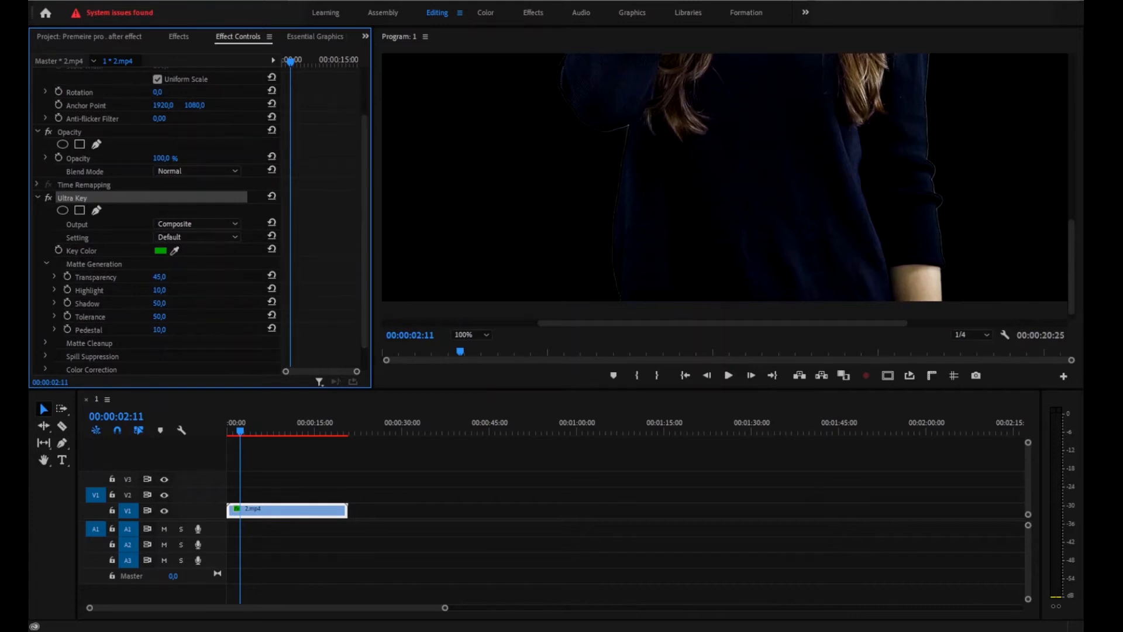
mouse_move(182, 277)
left_mouse_down()
mouse_move(196, 278)
mouse_move(167, 277)
left_mouse_up()
left_click(271, 276)
left_click(47, 261)
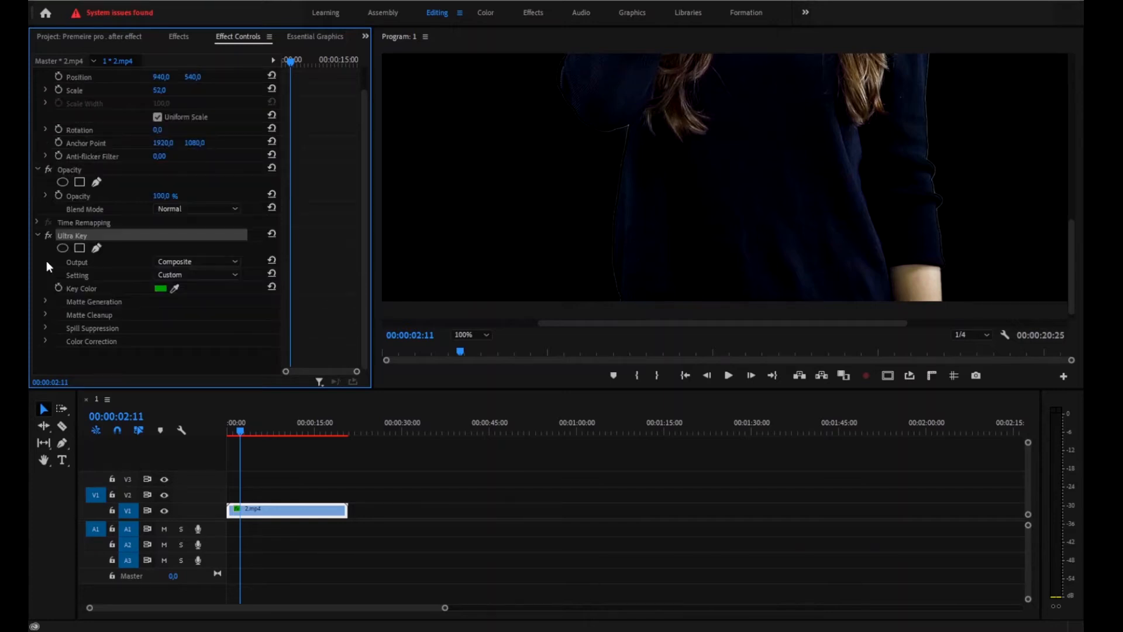
Step: Set Choke to 12 and Soften to 24 in Ultra Key's Matte Cleanup settings
left_click(45, 315)
scroll(366, 316, "down", 1)
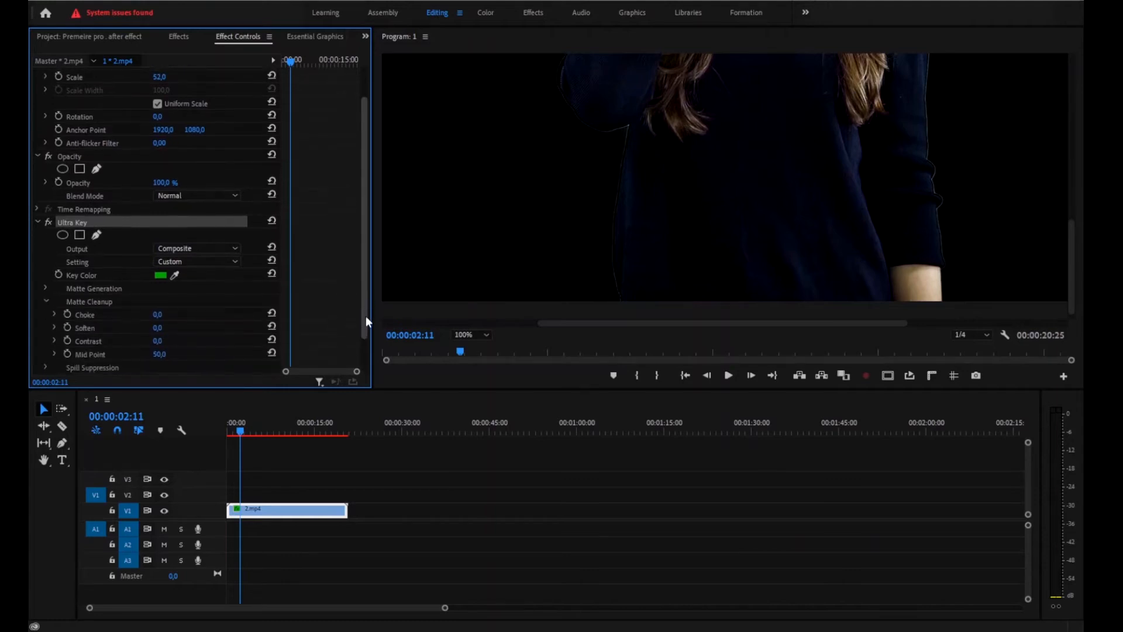
left_click_drag(158, 304, 175, 319)
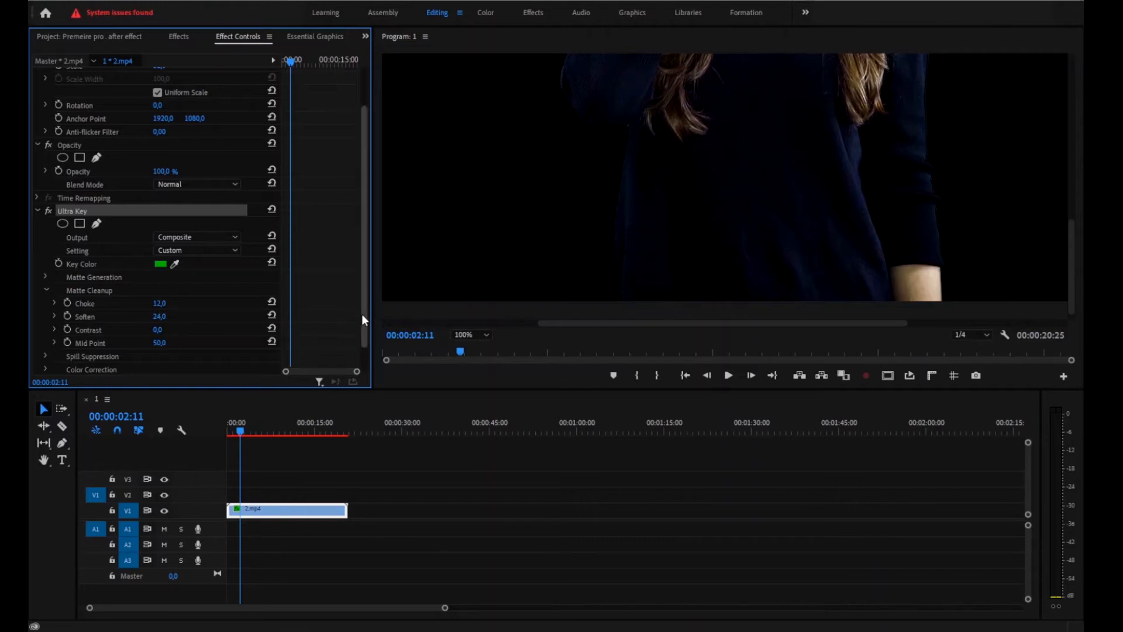
Step: Try a Mid Point of 26 in Ultra Key's Matte Cleanup settings and reset it to the default
left_click_drag(362, 313, 362, 328)
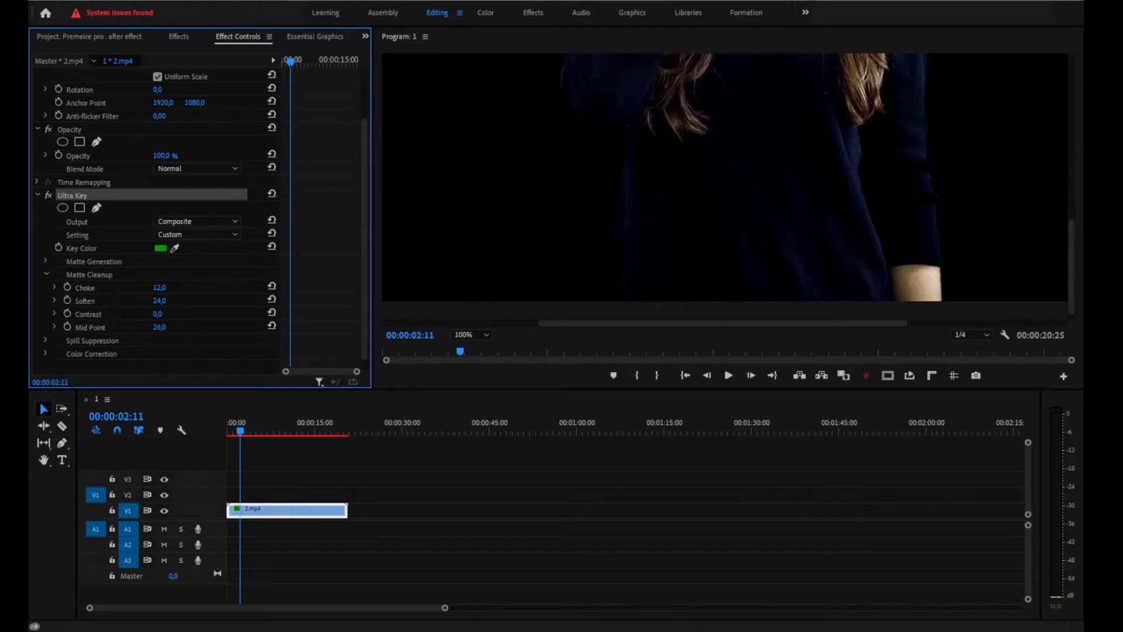
left_click_drag(159, 327, 144, 328)
left_click(271, 325)
left_click(48, 273)
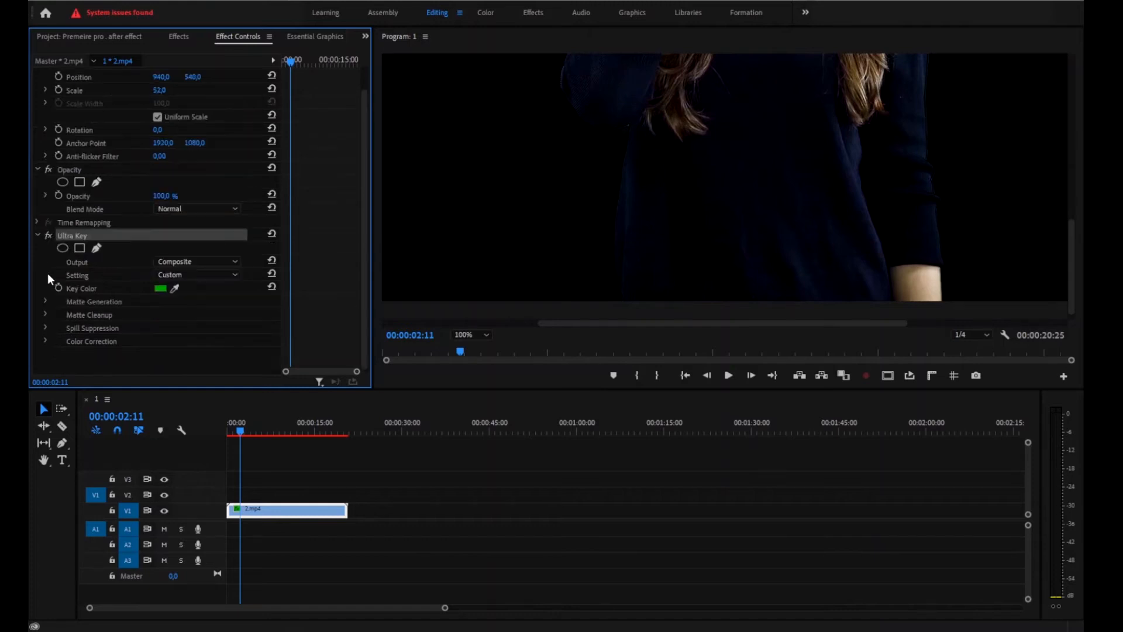
Step: Return the playhead to the start of the sequence and move the keyed 2.mp4 clip up to track V2
left_click(479, 336)
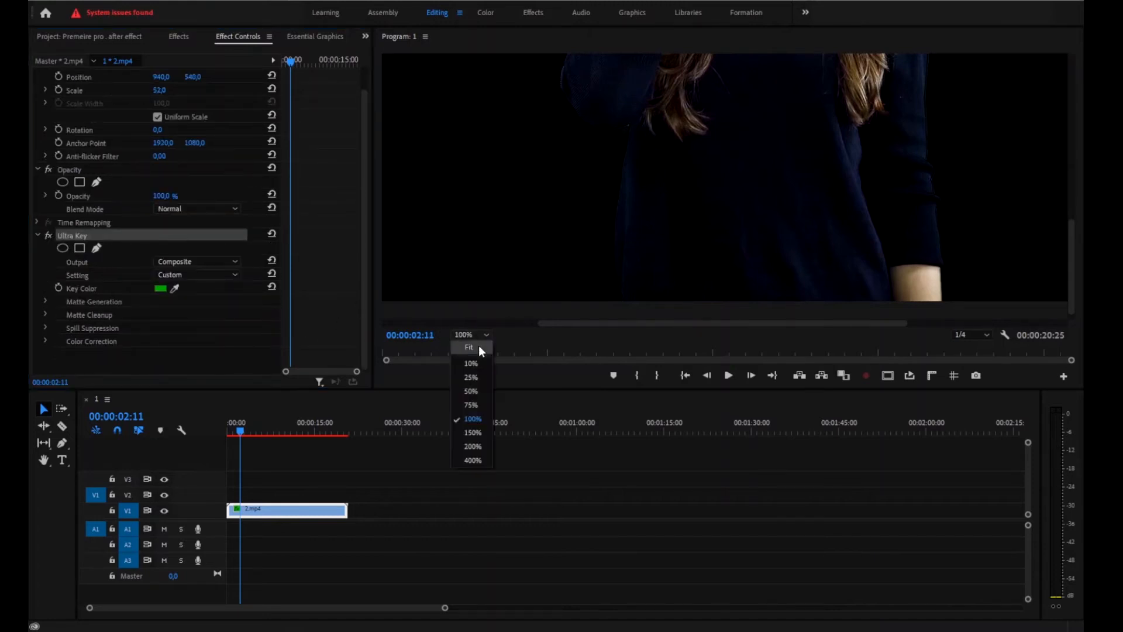
left_click(471, 352)
mouse_move(239, 427)
left_mouse_down()
mouse_move(262, 429)
mouse_move(227, 430)
left_mouse_up()
left_click_drag(293, 511, 299, 495)
left_click(386, 495)
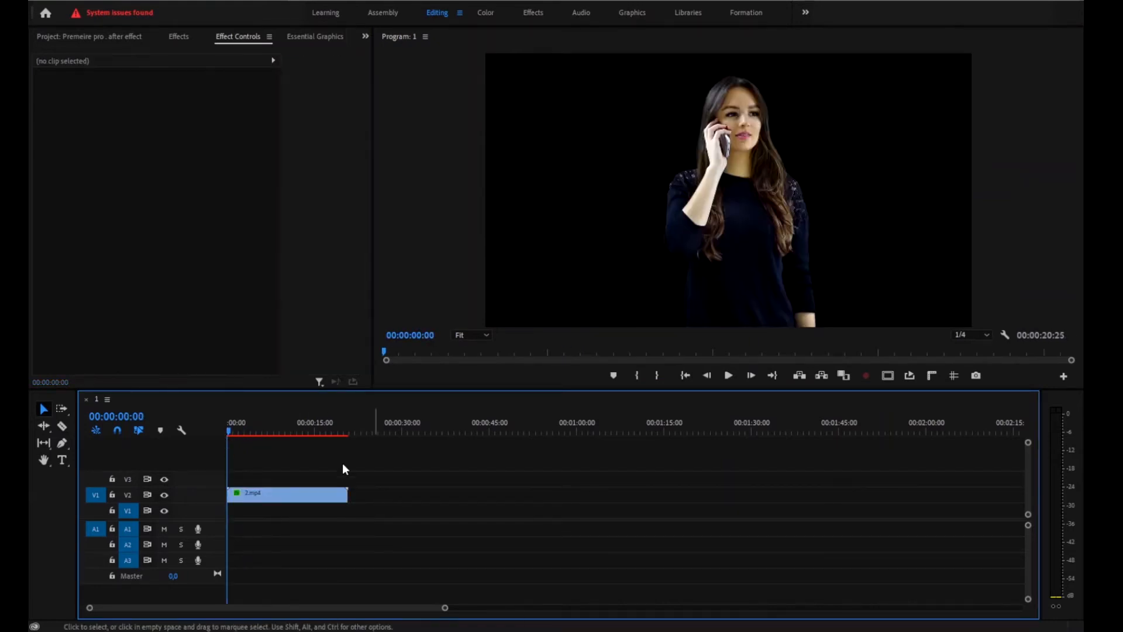
Step: Create a legacy title named BG at 1920 × 1080 and 30 fps with square pixels
left_click(44, 2)
mouse_move(60, 9)
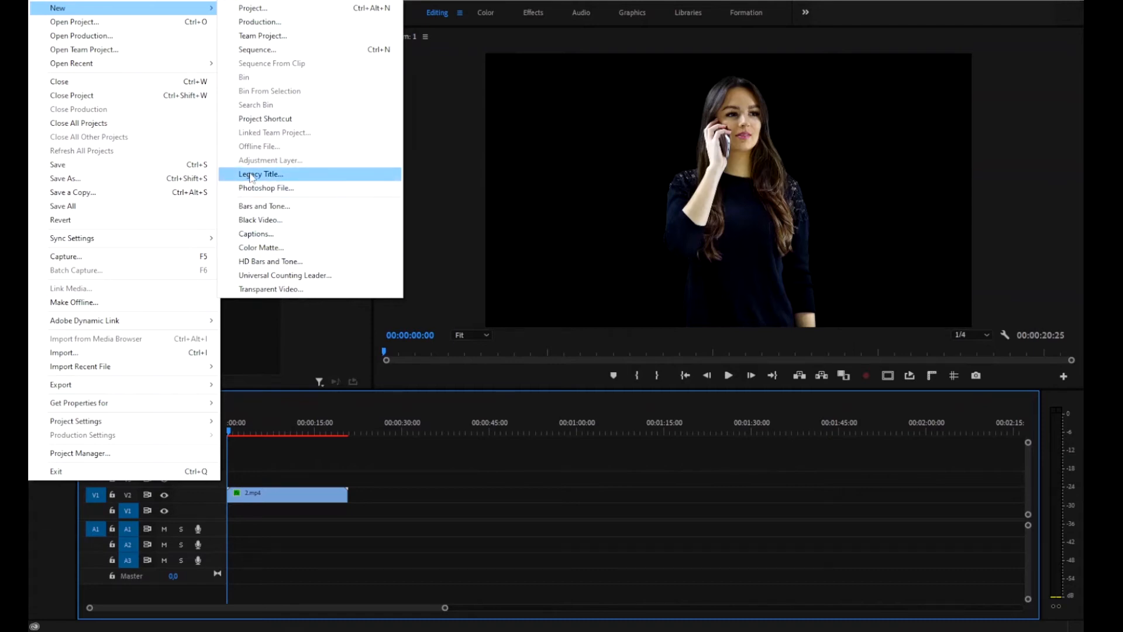
left_click(328, 177)
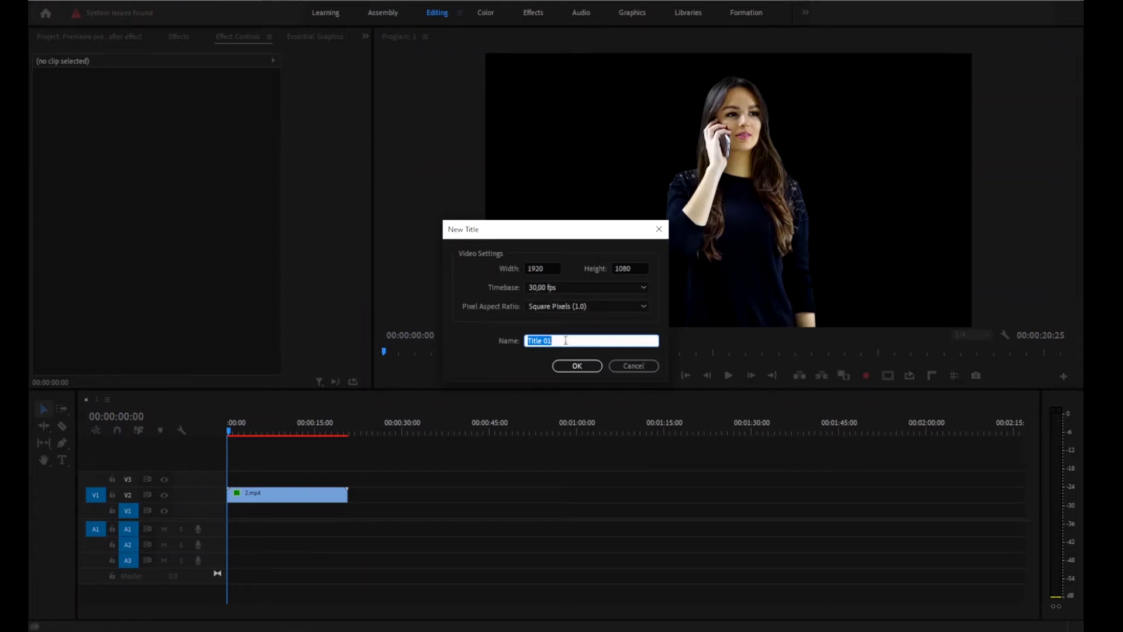
type("BG")
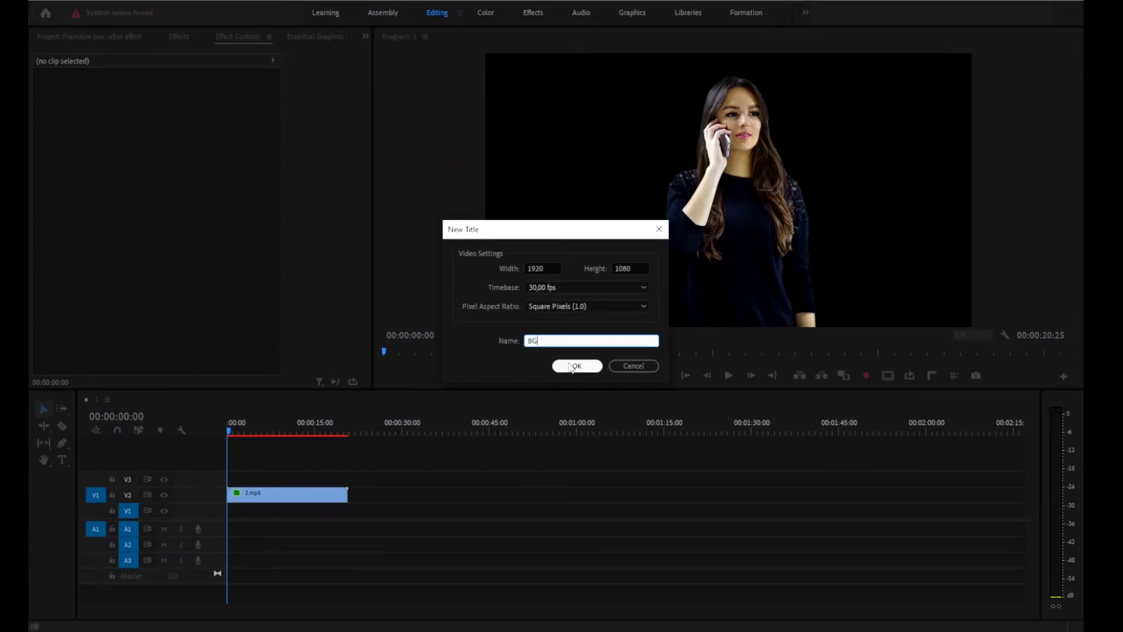
left_click(571, 366)
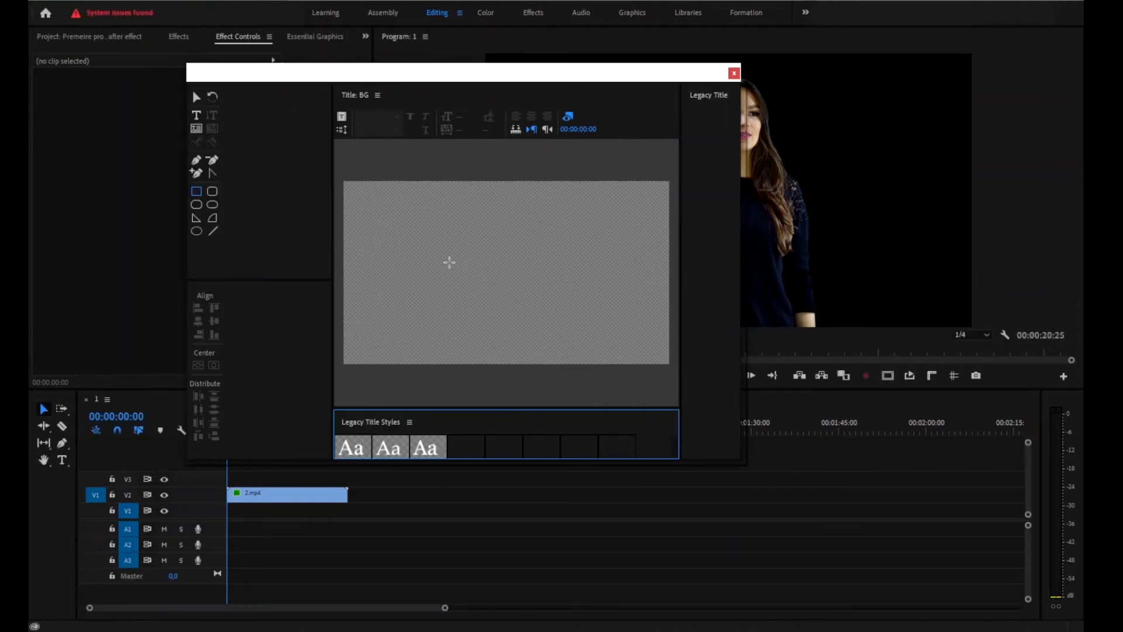
Step: Draw a rectangle about 1947 × 1144 px covering the whole title frame and widen the title window and its properties area
left_click(356, 193)
mouse_move(342, 175)
left_mouse_down()
mouse_move(413, 258)
mouse_move(554, 361)
mouse_move(642, 381)
mouse_move(671, 369)
left_mouse_up()
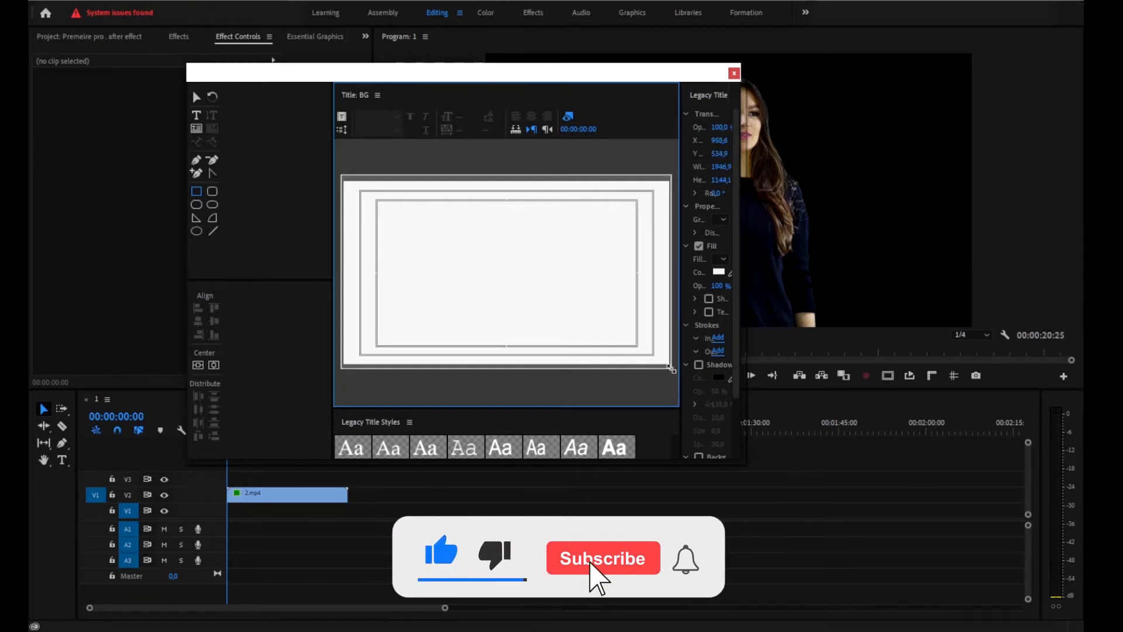
left_click_drag(742, 430, 820, 426)
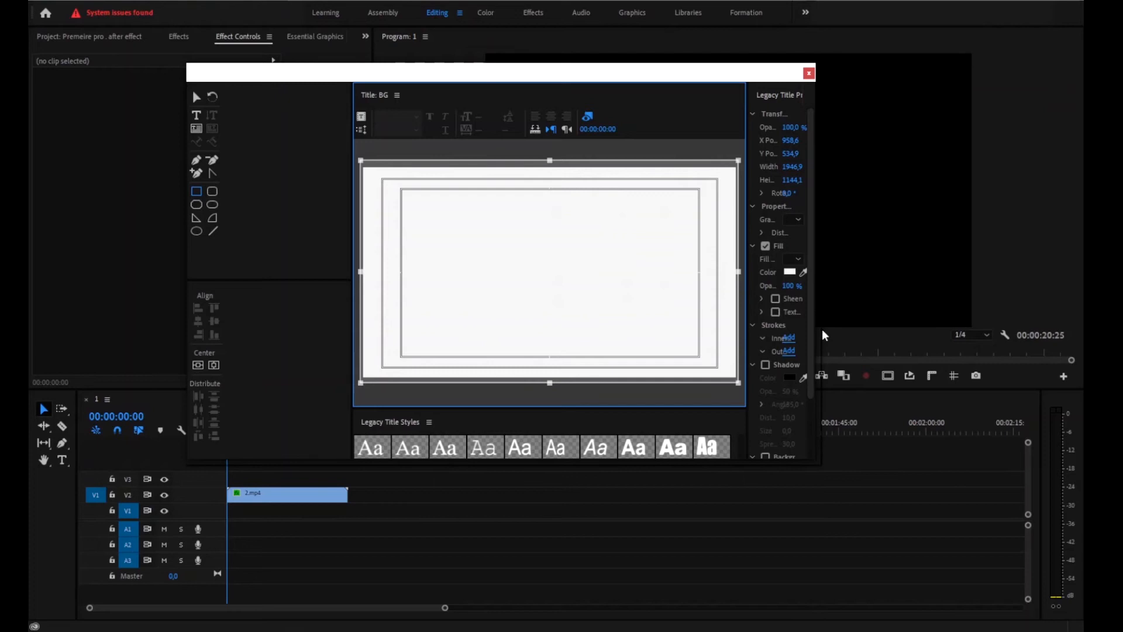
left_click_drag(821, 333, 875, 331)
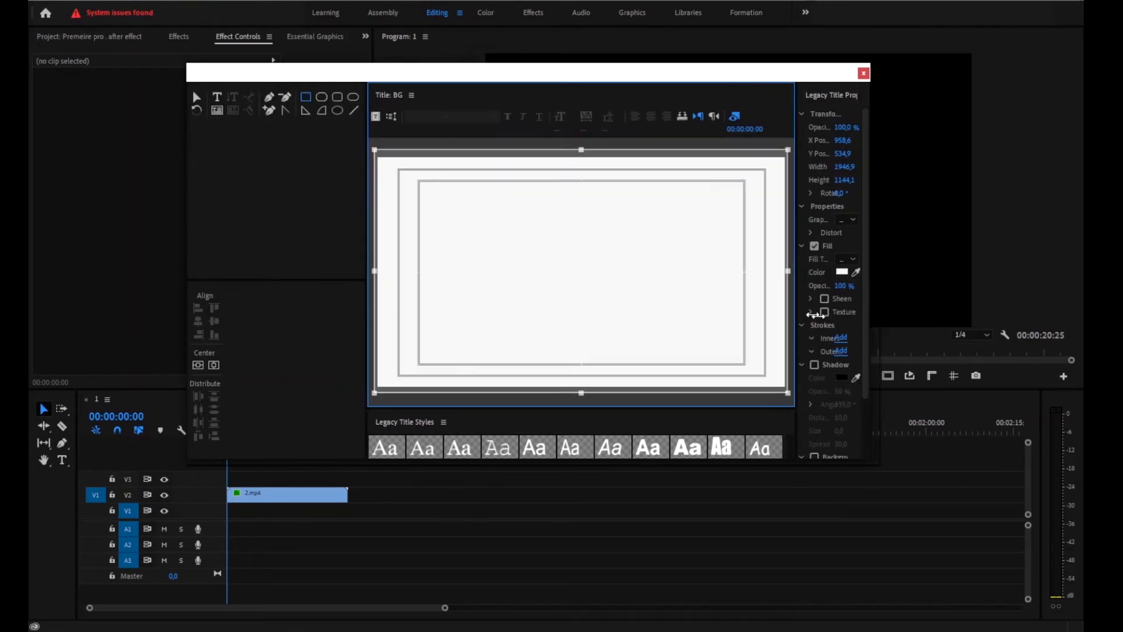
left_click_drag(800, 315, 734, 320)
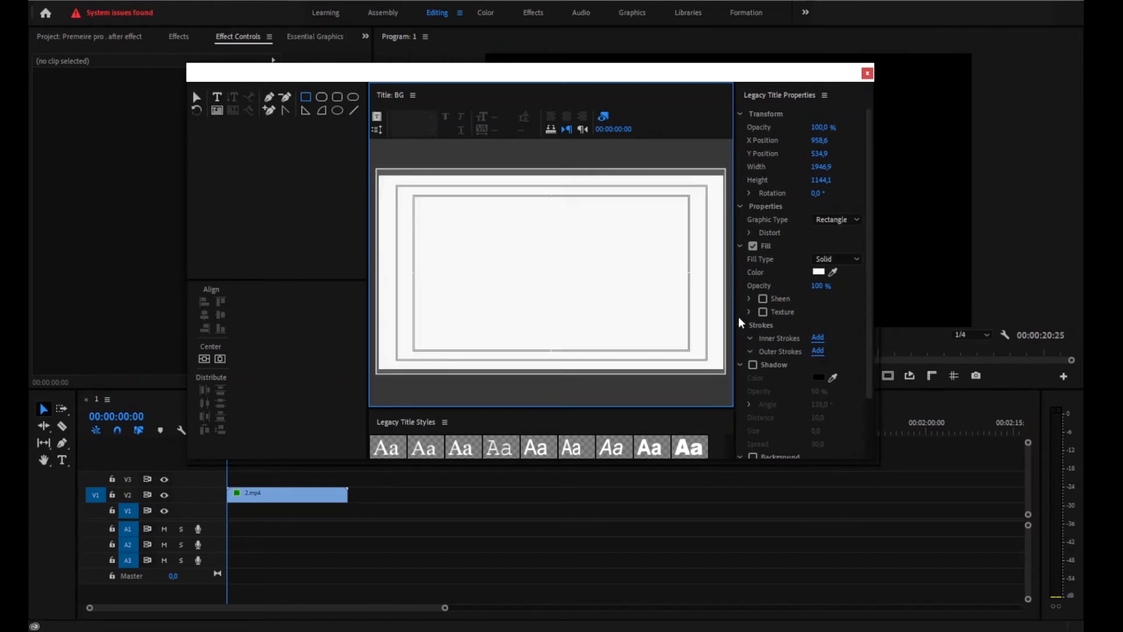
Step: Give the title's rectangle a Radial Gradient fill with a light grey outer stop of about C2C2C2 and close the title designer
left_click(835, 222)
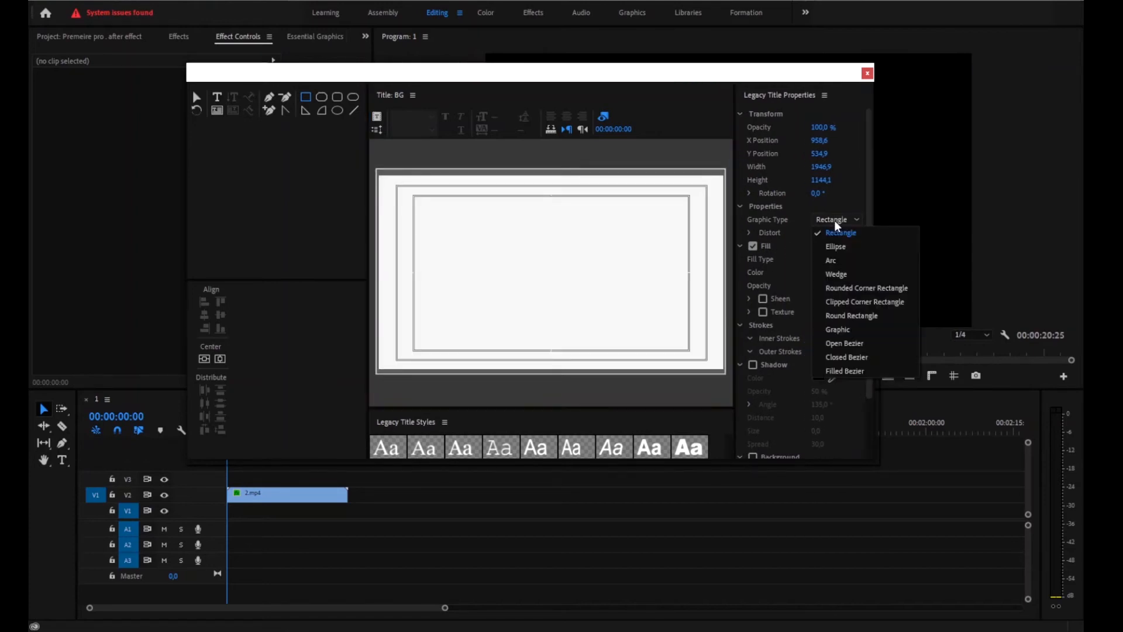
left_click(837, 225)
left_click(834, 259)
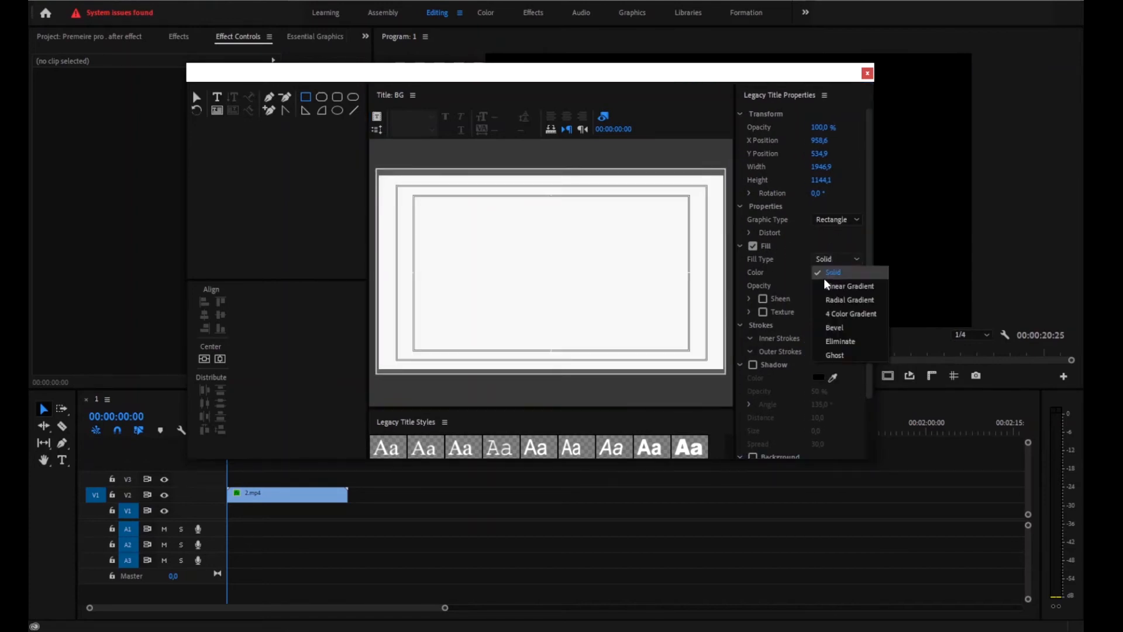
left_click(850, 299)
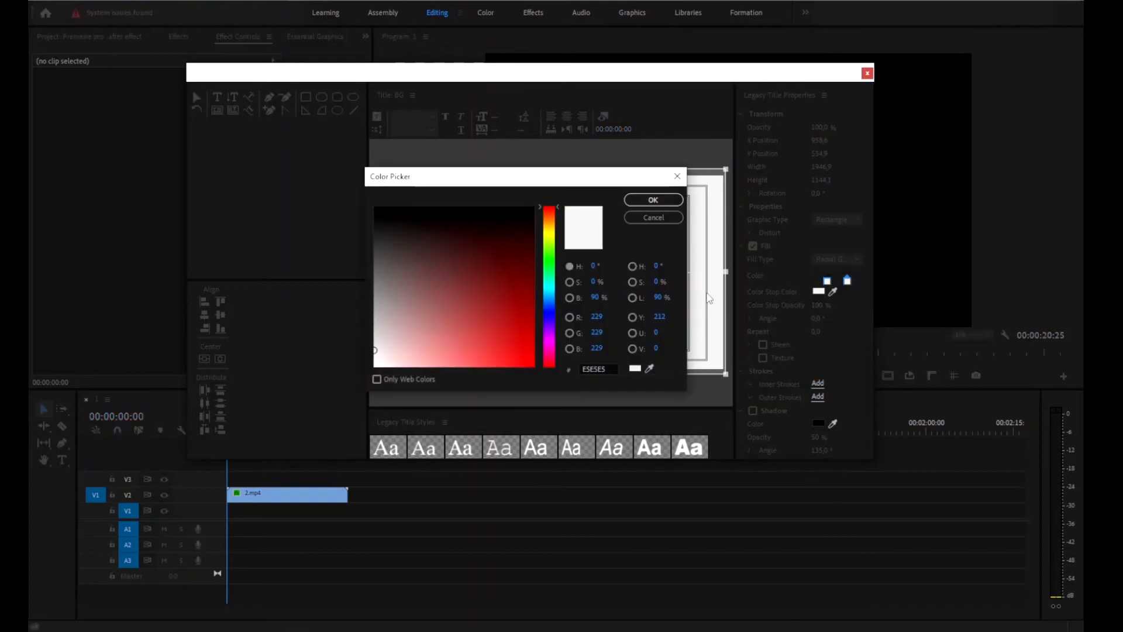
left_click_drag(376, 350, 367, 331)
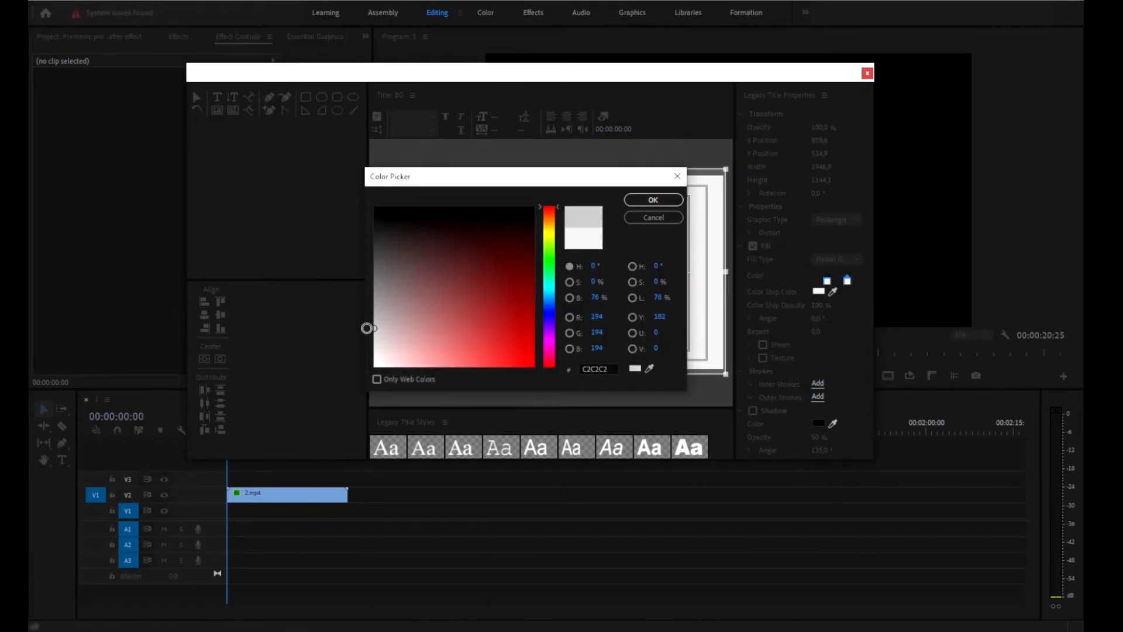
left_click(653, 200)
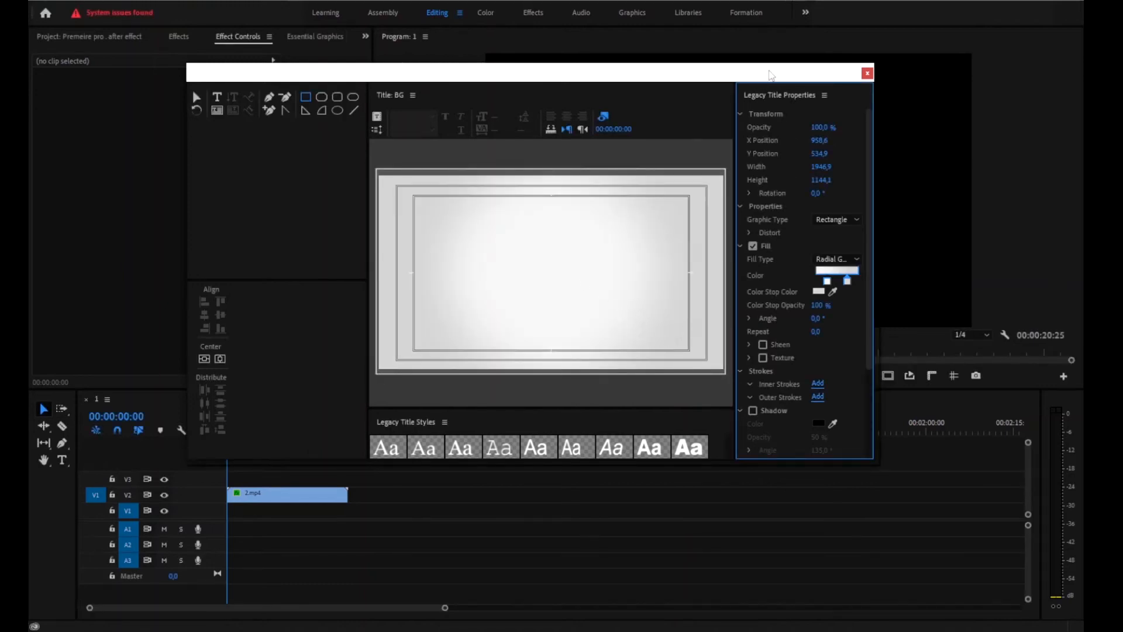
left_click_drag(771, 75, 704, 123)
left_click(799, 122)
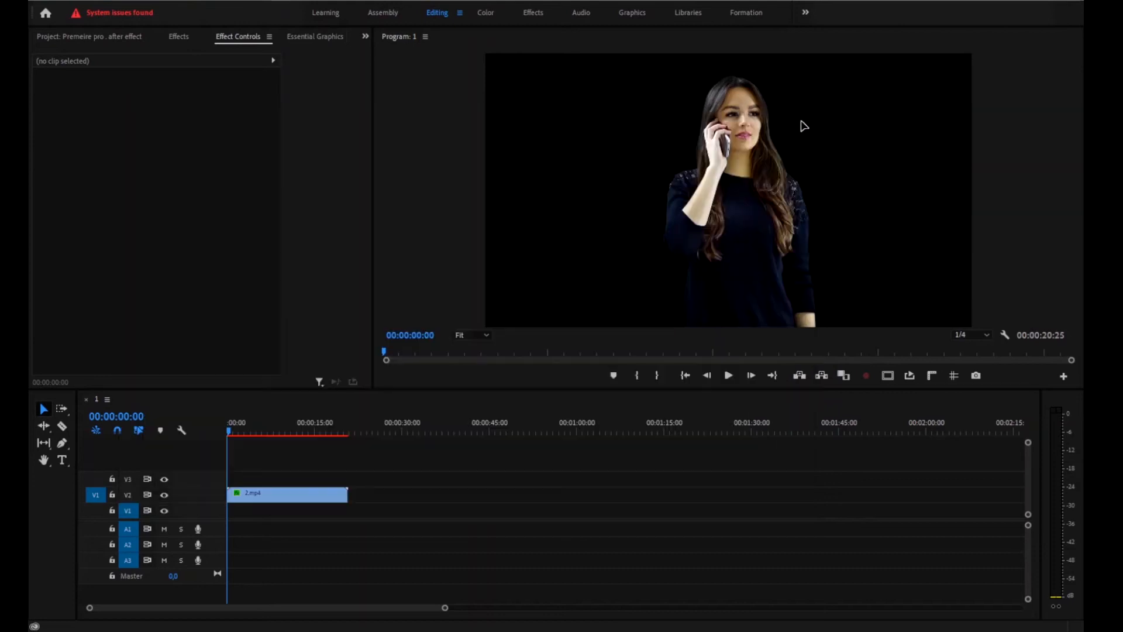
Step: Place the BG title on track V1 beneath 2.mp4, matching the clip's full length
left_click(71, 37)
left_click_drag(330, 157, 348, 515)
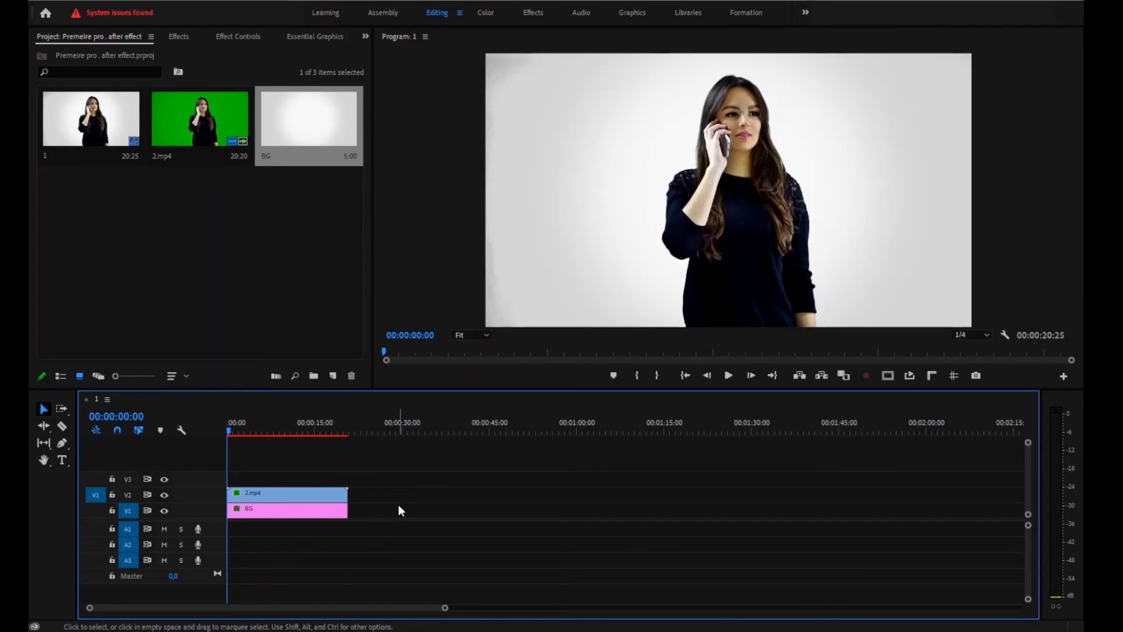
Step: Play the composite from the start to about 7 seconds and inspect the woman's arm and hair edges at 100% zoom
left_click_drag(236, 428, 188, 430)
key("space")
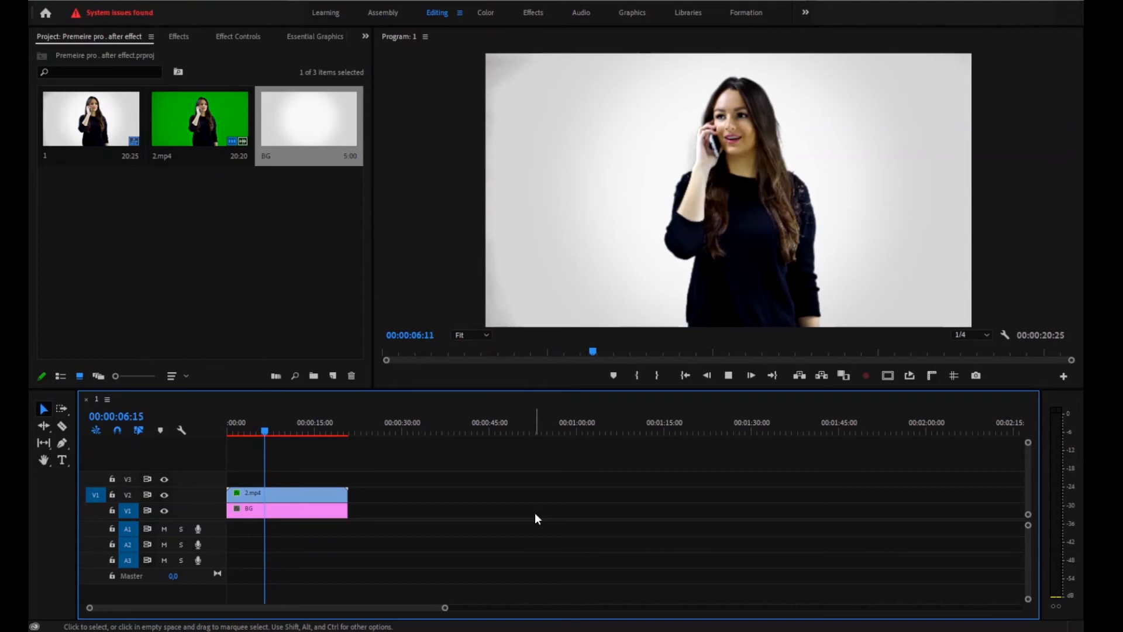
key("space")
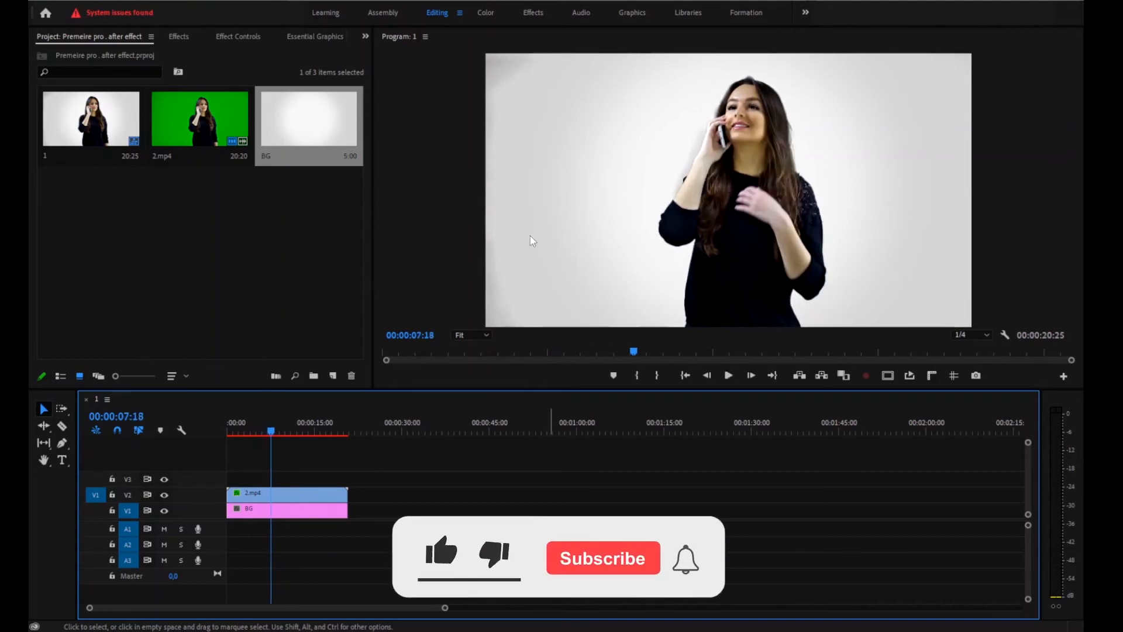
left_click(471, 331)
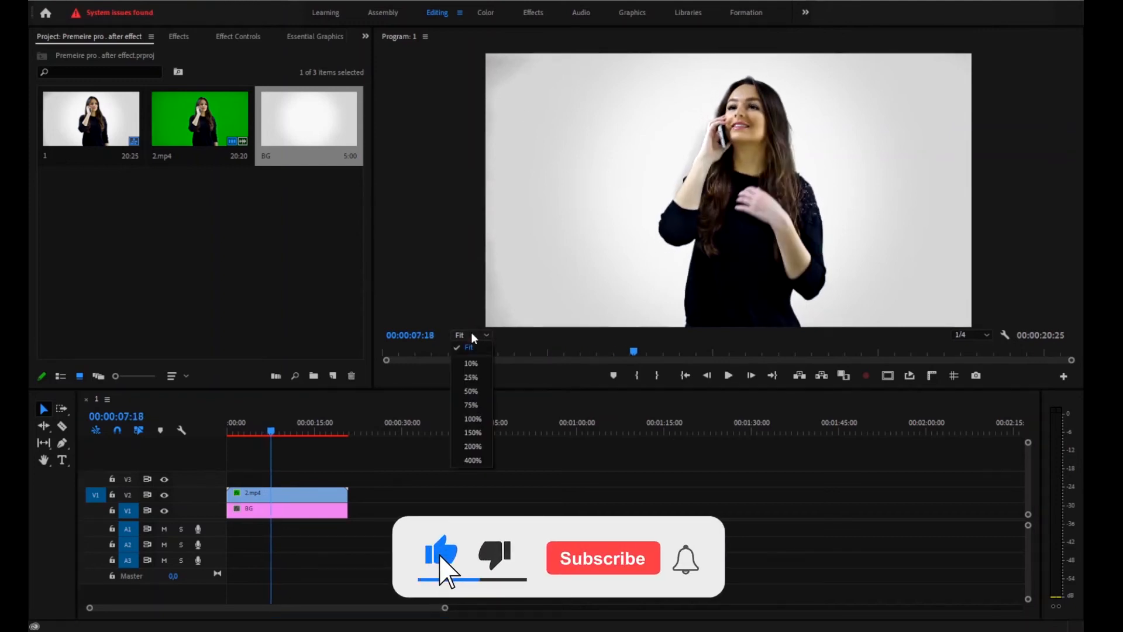
left_click(475, 410)
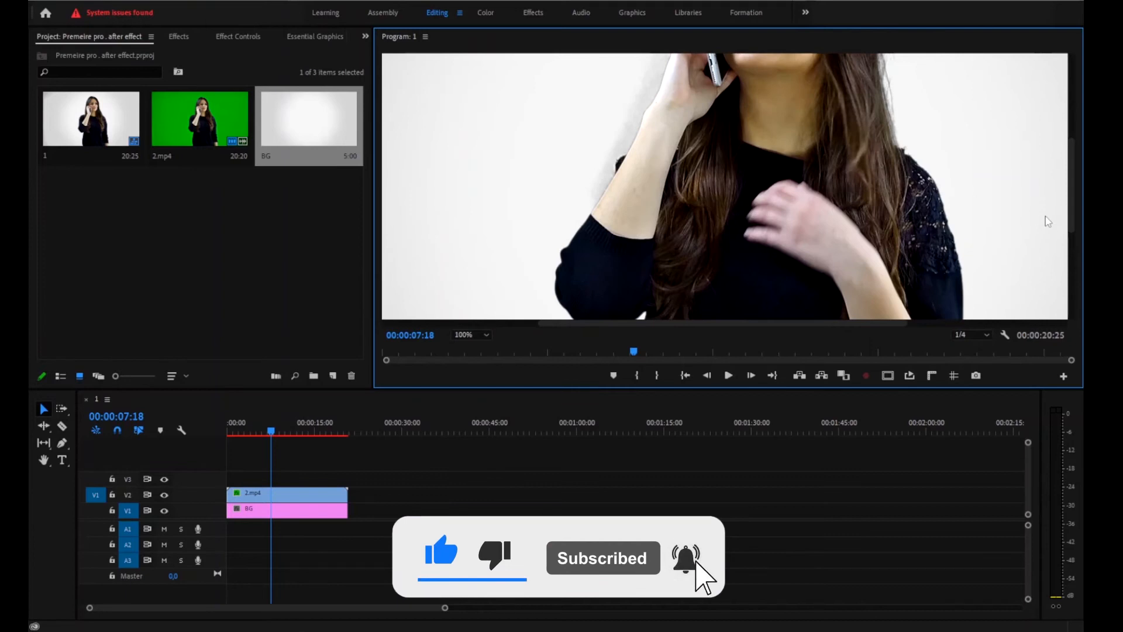
left_click_drag(1071, 205, 1074, 181)
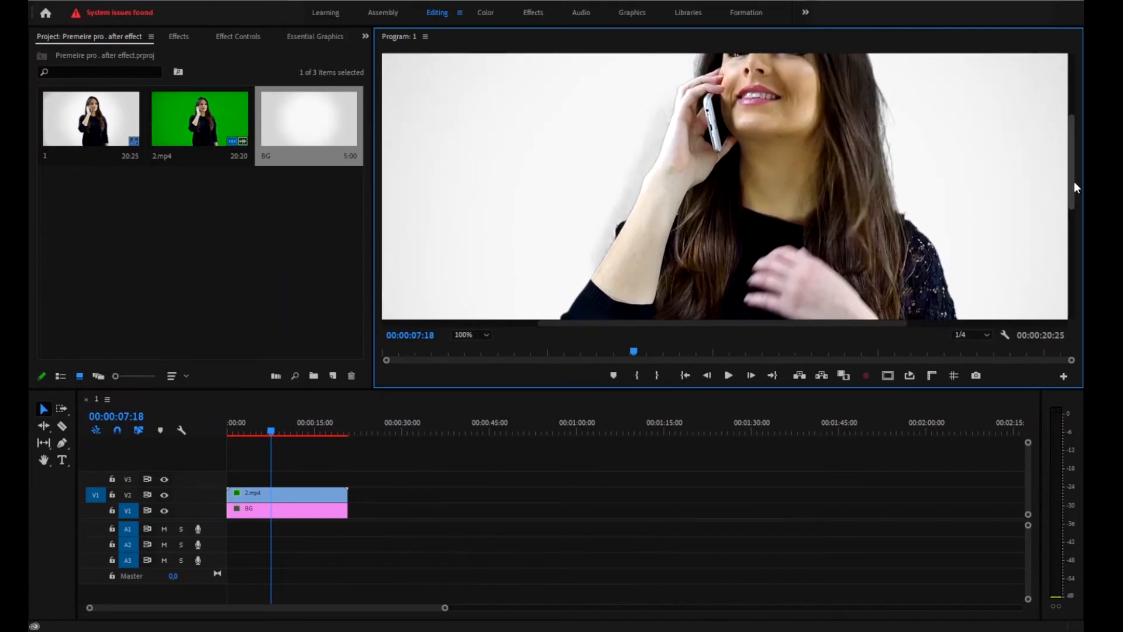
Step: Set Soften to 100 in the Matte Cleanup settings of the 2.mp4 clip's Ultra Key effect
left_click(181, 38)
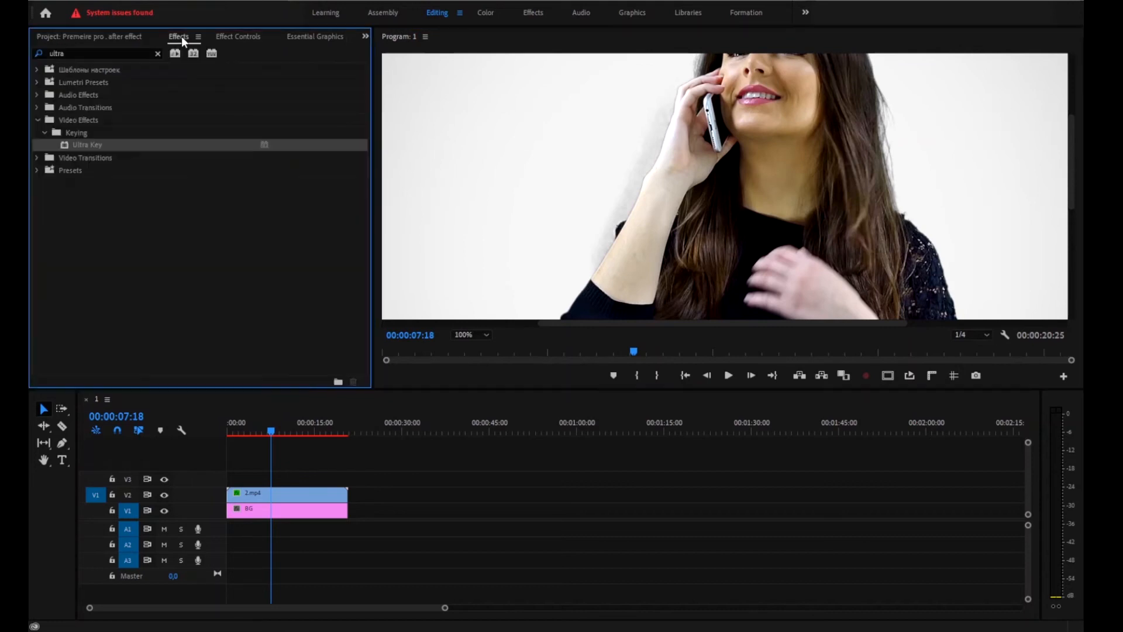
left_click(237, 37)
left_click(272, 495)
scroll(324, 266, "down", 2)
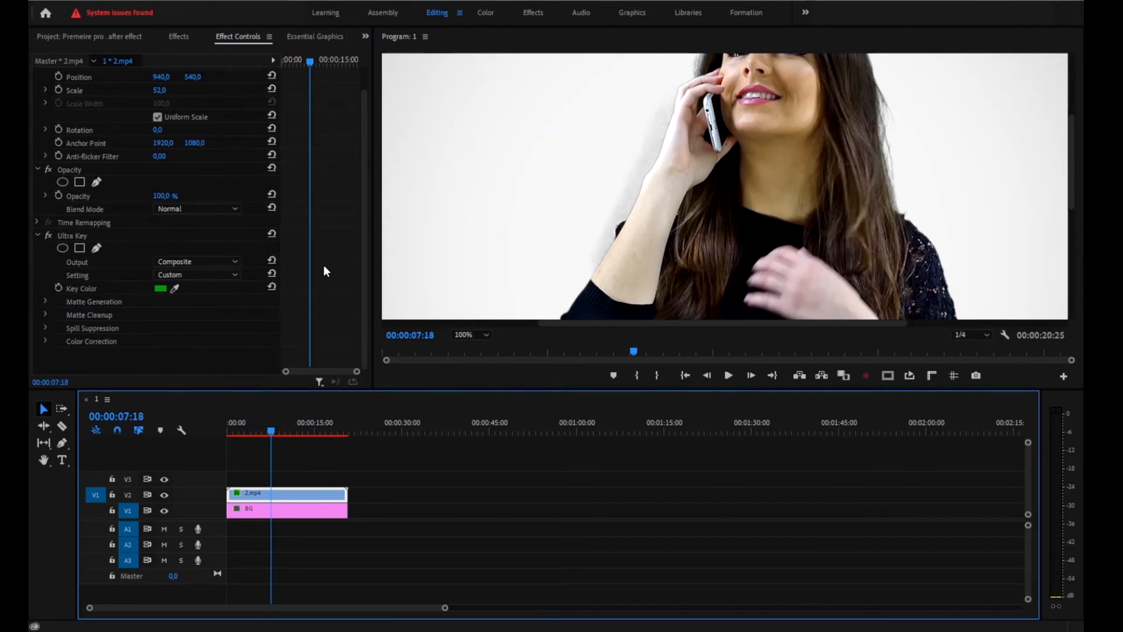
left_click(45, 315)
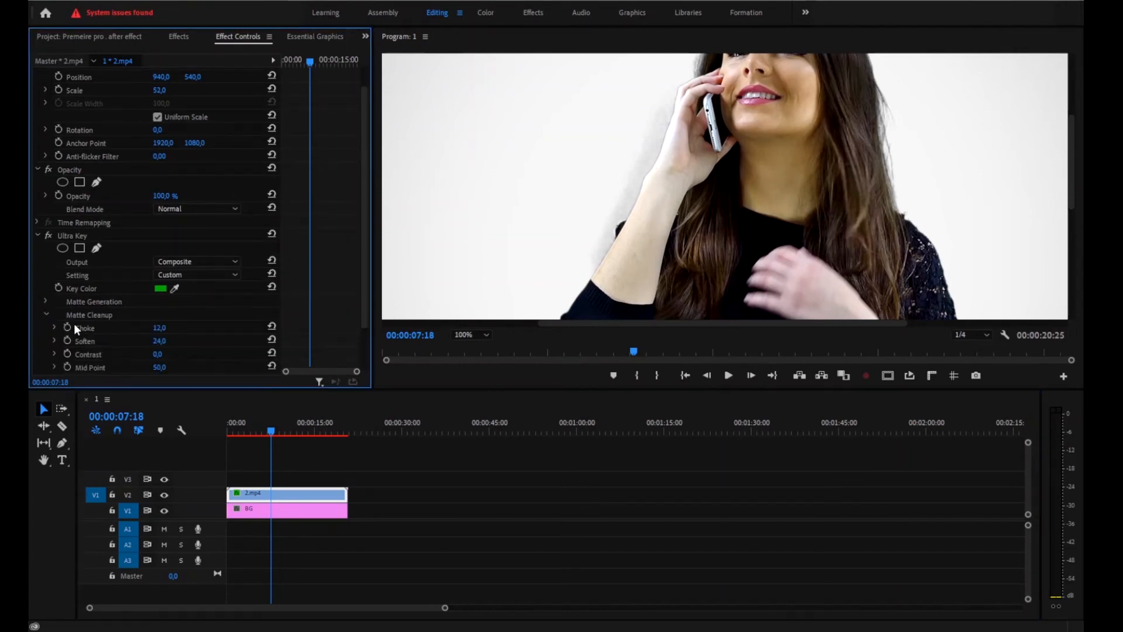
scroll(309, 328, "down", 4)
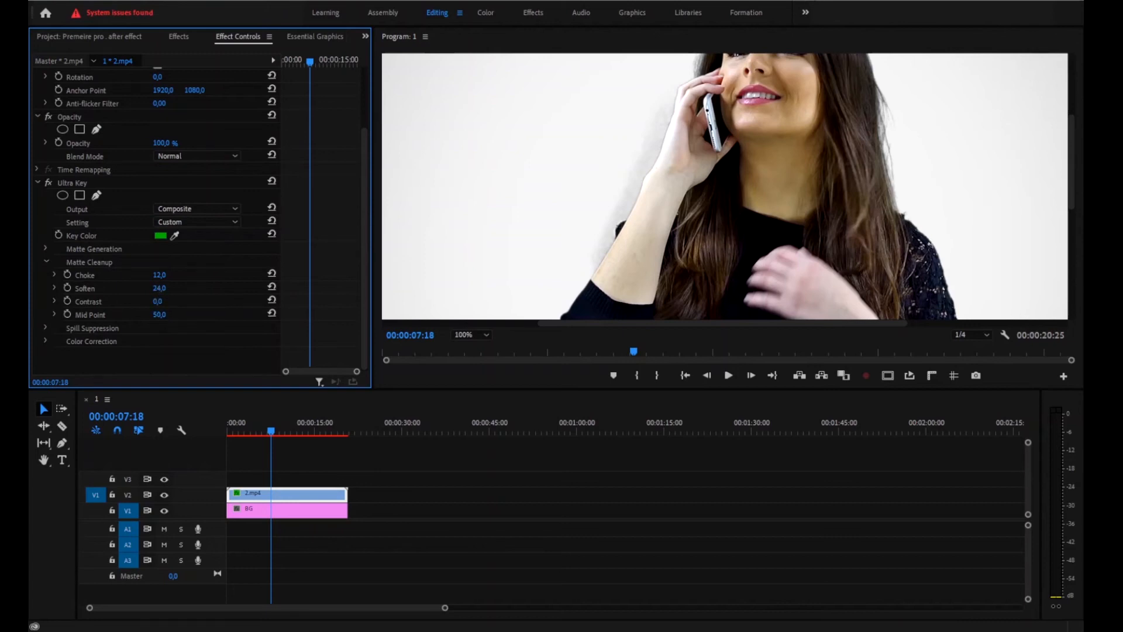
left_click_drag(159, 289, 190, 288)
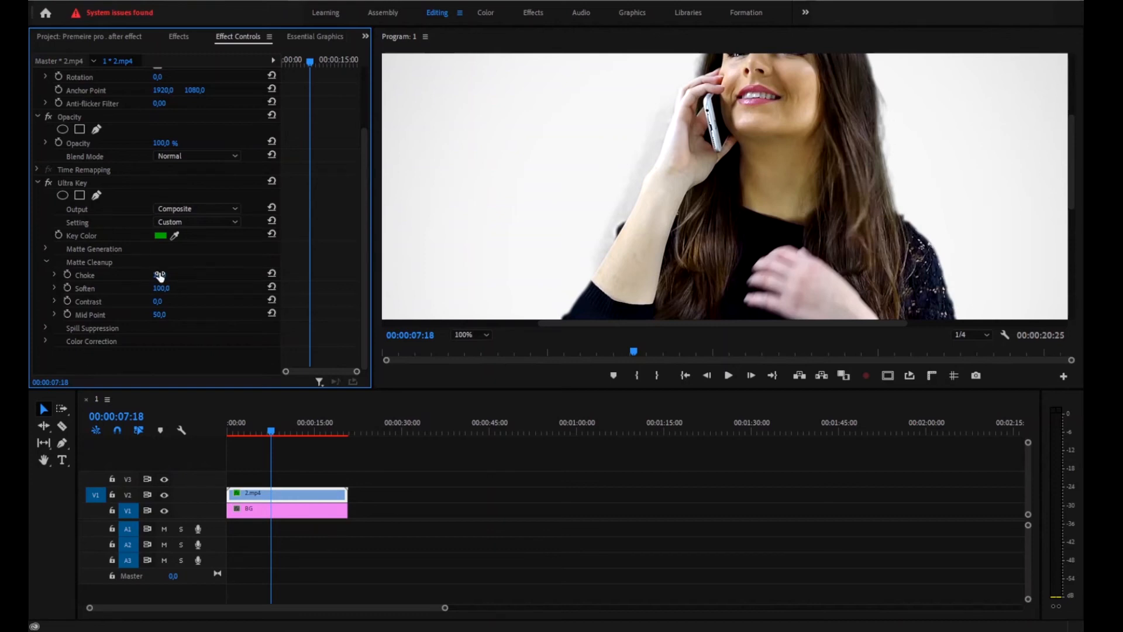
Step: Try a lower Choke value in Ultra Key's Matte Cleanup settings and set it back to 12
mouse_move(159, 275)
left_mouse_down()
mouse_move(196, 275)
mouse_move(138, 275)
left_mouse_up()
left_click(160, 273)
type("12")
key("Return")
scroll(237, 291, "up", 1)
scroll(238, 291, "down", 1)
left_click(47, 261)
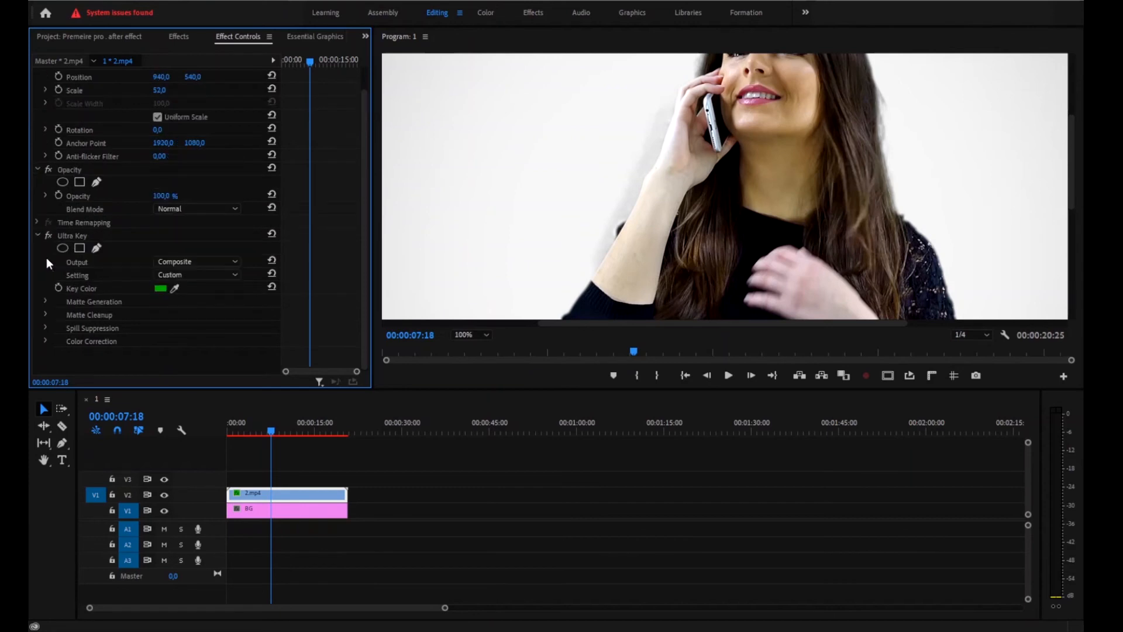
Step: Try a Desaturate of 0 and a Range of 100 in Ultra Key's Spill Suppression settings, resetting both to their defaults
left_click(46, 328)
scroll(308, 302, "down", 4)
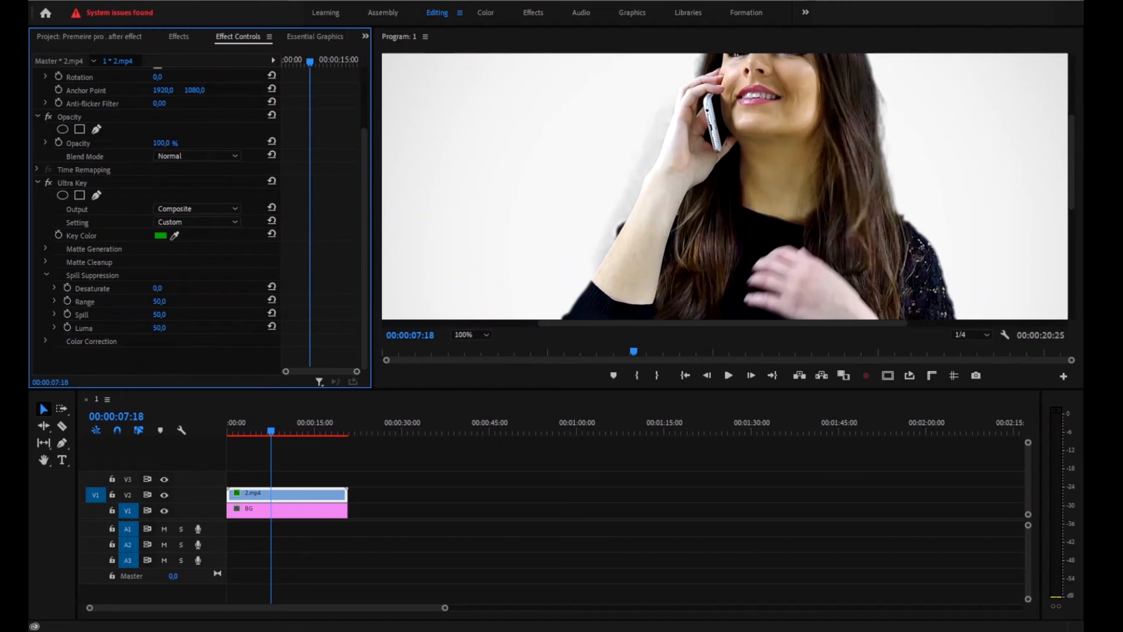
left_click(273, 286)
left_click_drag(159, 301, 300, 314)
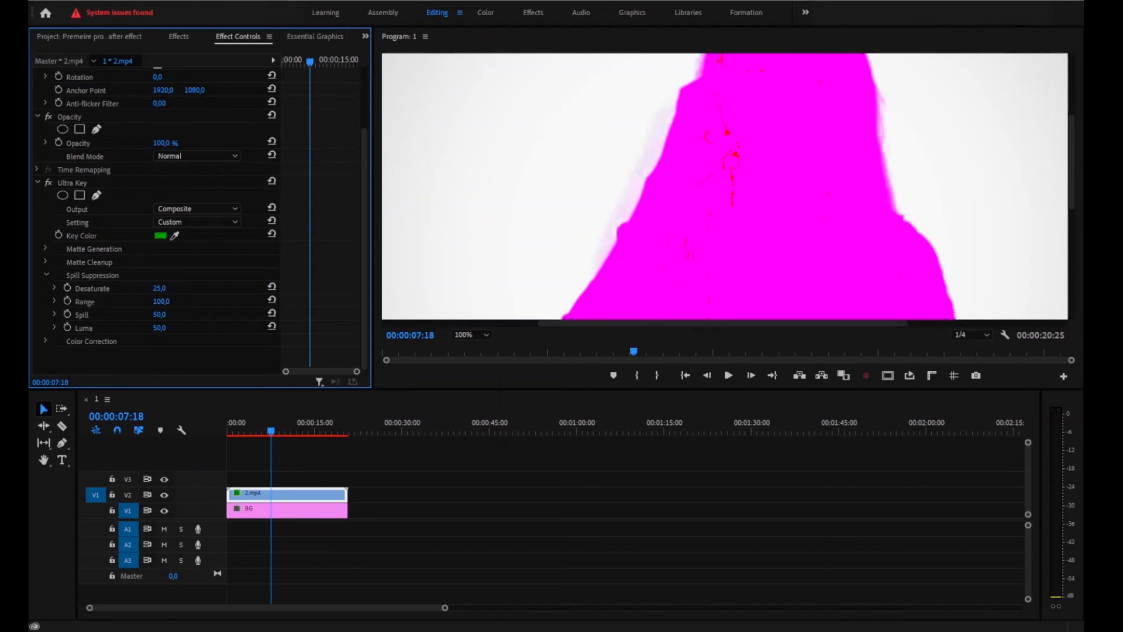
left_click(272, 300)
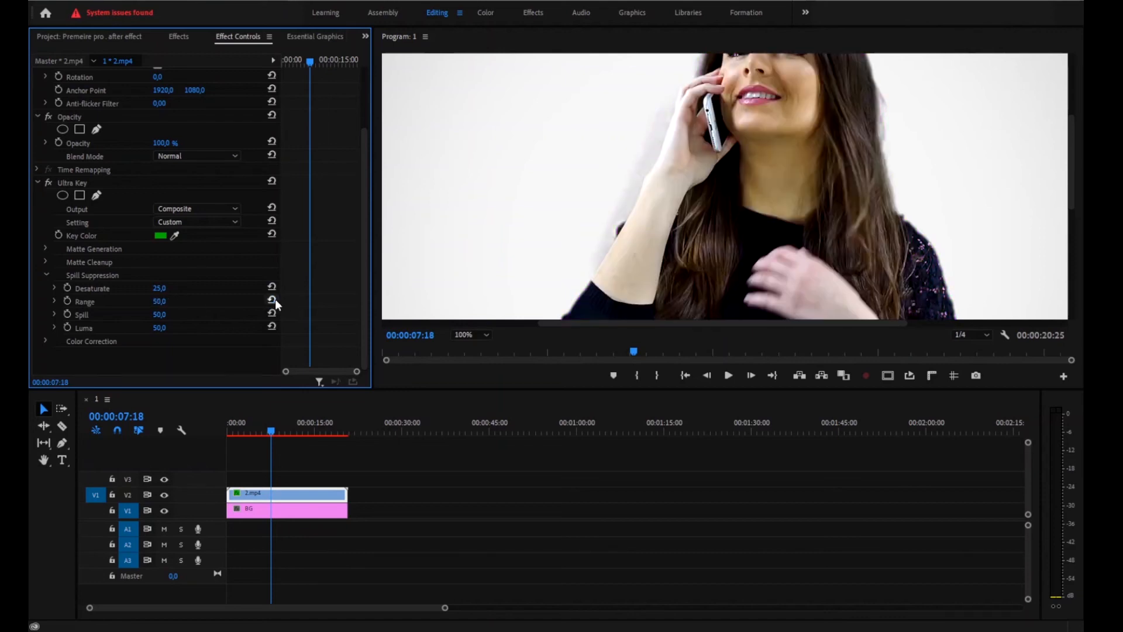
Step: Try a different Spill value and reset it, and set Luma to 0 in Ultra Key's Spill Suppression settings
left_click_drag(159, 315, 193, 315)
left_click(272, 313)
left_click_drag(171, 328, 130, 328)
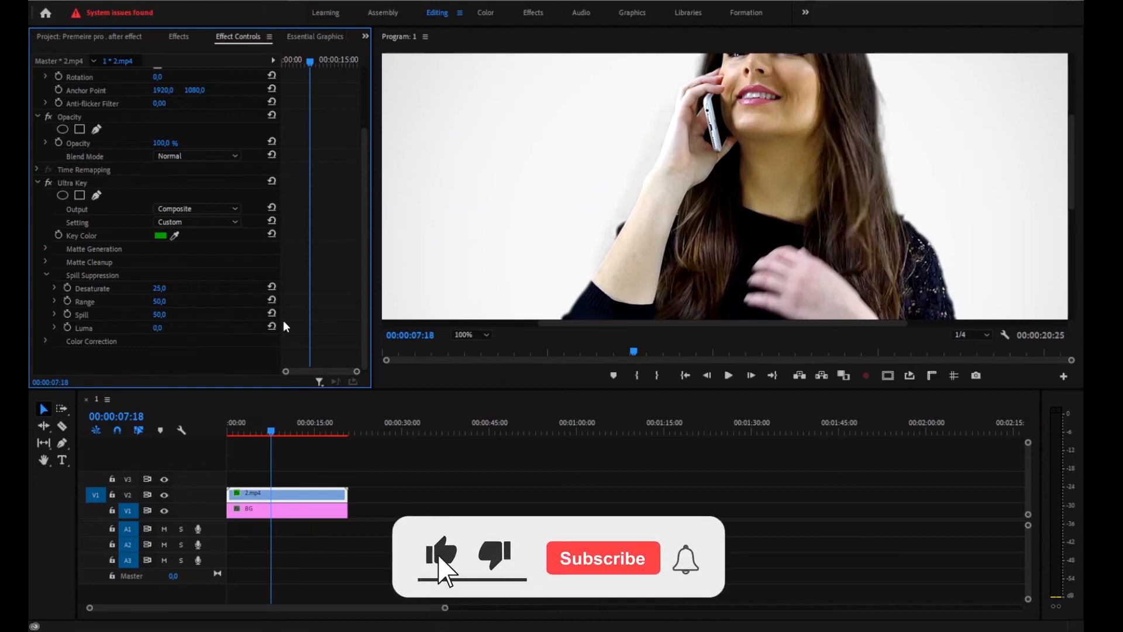
Step: With the whole frame fitted in the preview at 00:00:08:12, lower Mid Point to 0 in Ultra Key's Matte Cleanup settings
left_click(481, 335)
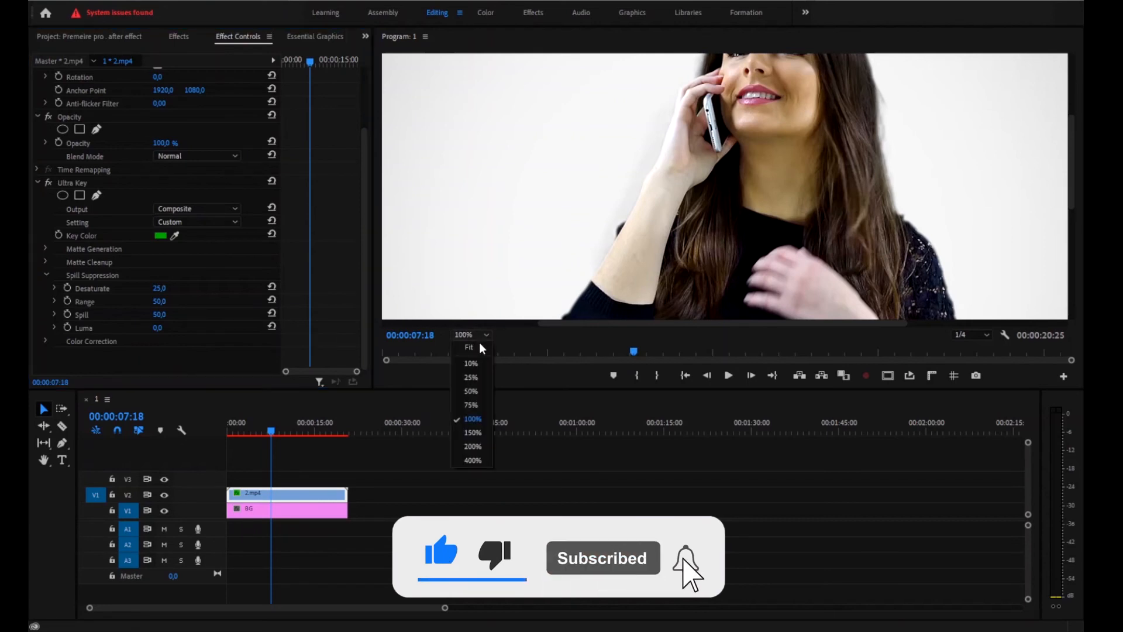
left_click(469, 346)
left_click(275, 433)
mouse_move(282, 433)
left_mouse_down()
mouse_move(244, 437)
mouse_move(324, 441)
mouse_move(275, 442)
left_mouse_up()
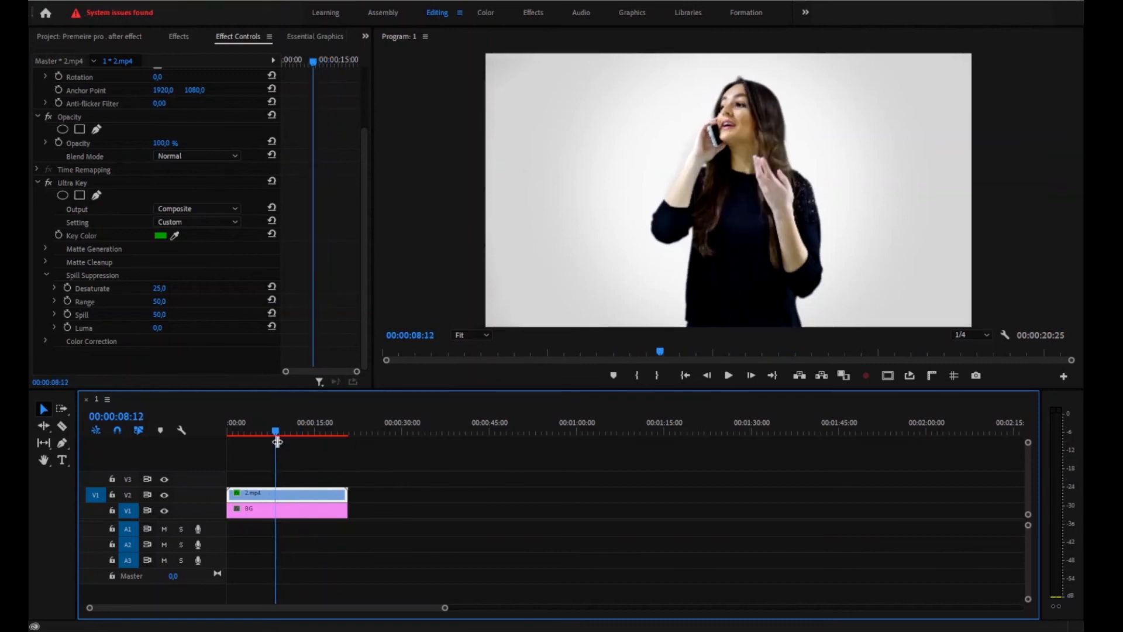
left_click(45, 263)
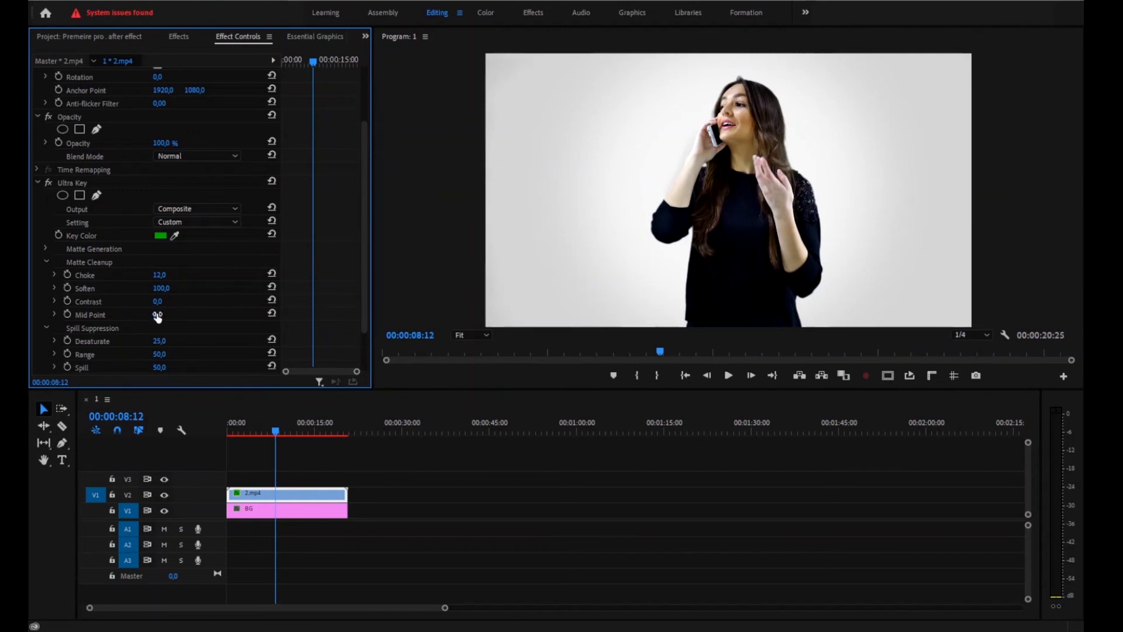
Step: Play the finished composite from the start of the sequence to about 17 seconds
left_click_drag(320, 430, 189, 426)
left_click(504, 516)
key("space")
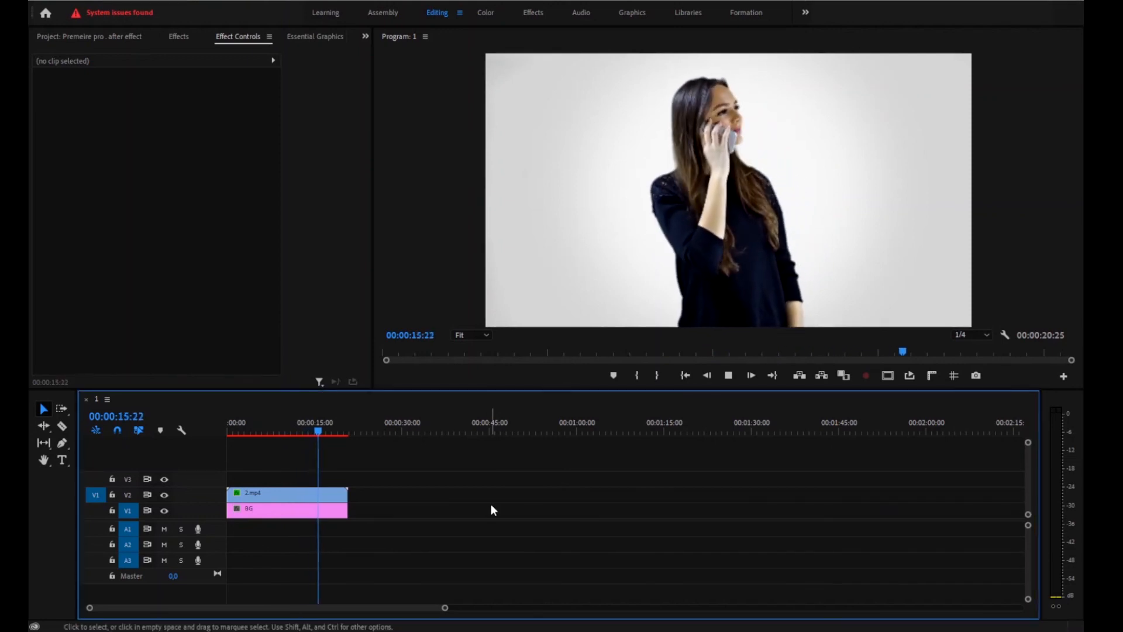
key("space")
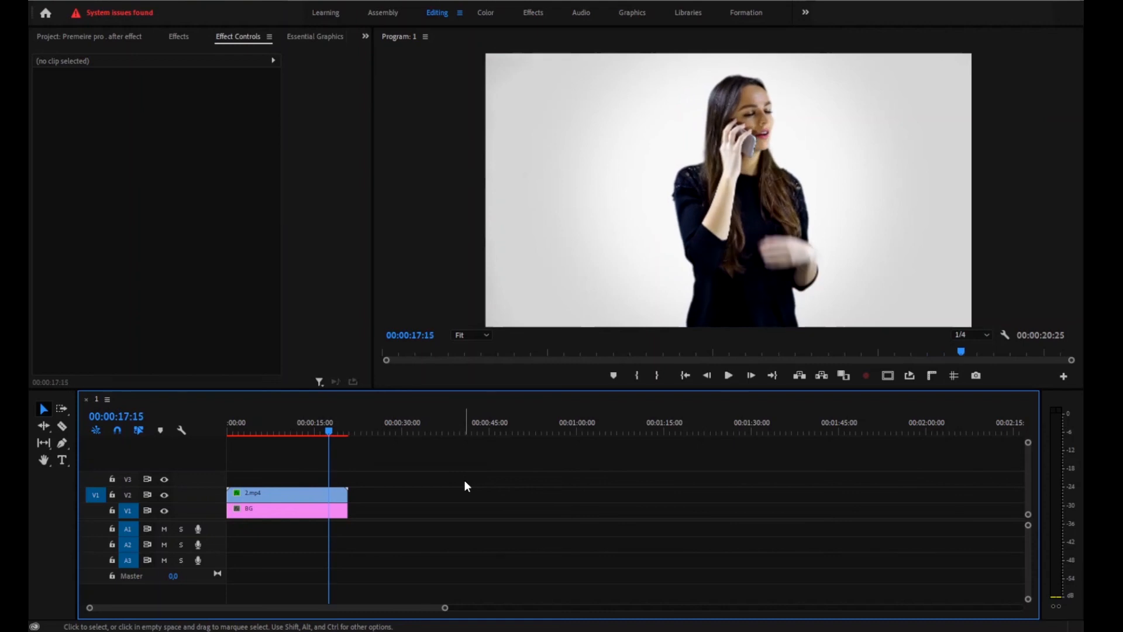
Step: Enlarge the Program monitor and scrub to 00:00:18:17 to check the composite
key("minus")
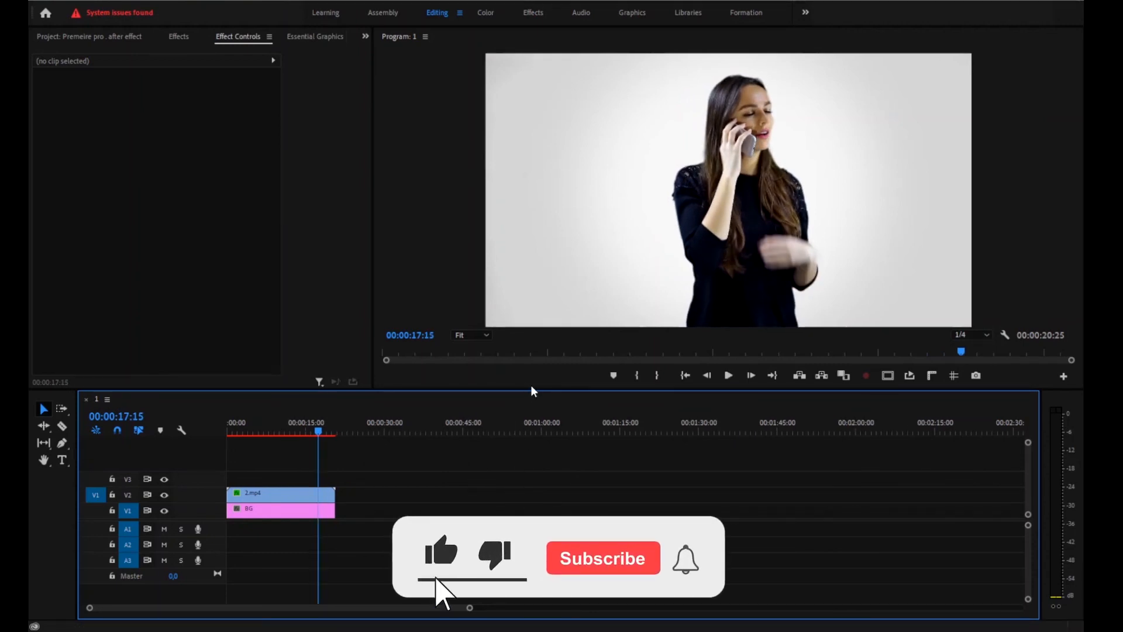
left_click_drag(534, 390, 514, 499)
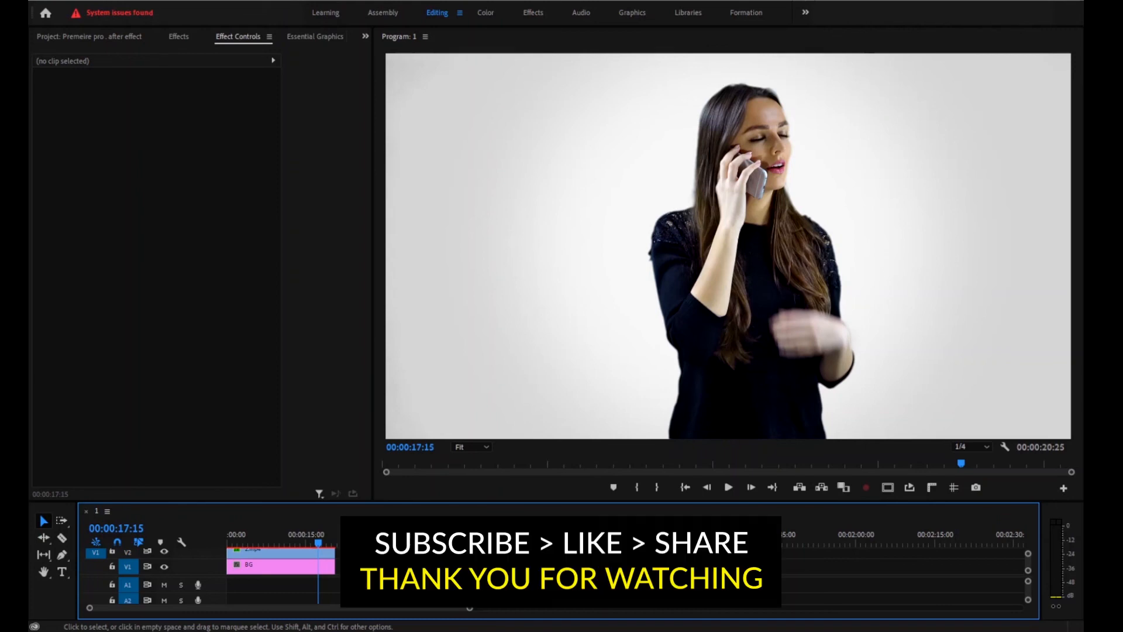
left_click_drag(320, 539, 326, 544)
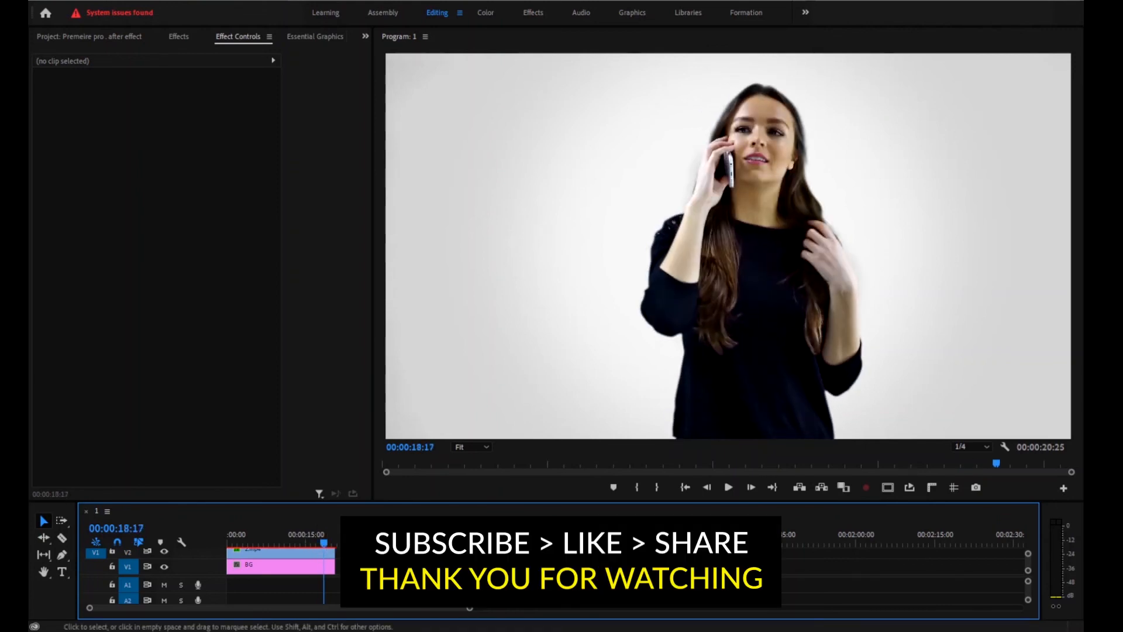